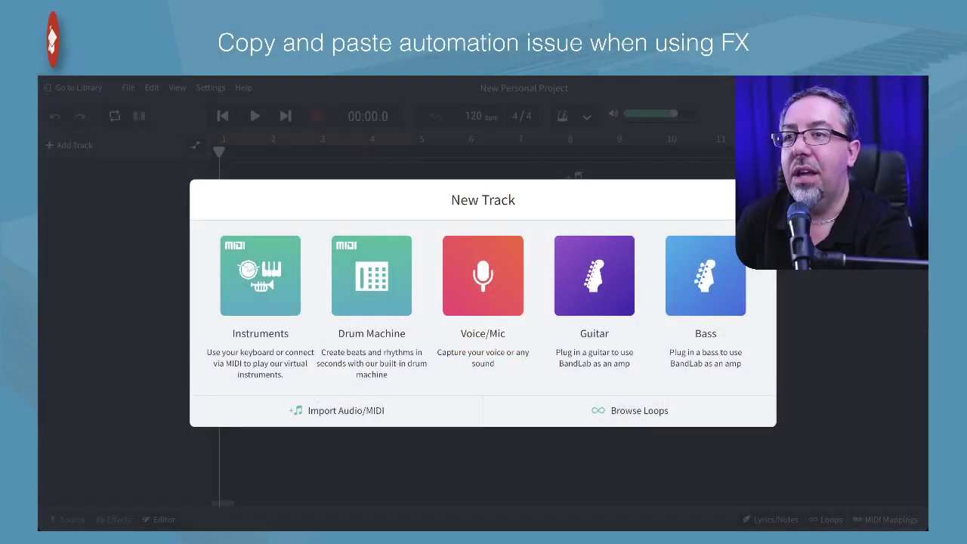
- Search the loop library for "cross" and place the Cross Stick sample at bar 1 on a new track
{"action": "left_click", "coordinate": [671, 411]}
{"action": "left_click", "coordinate": [775, 145]}
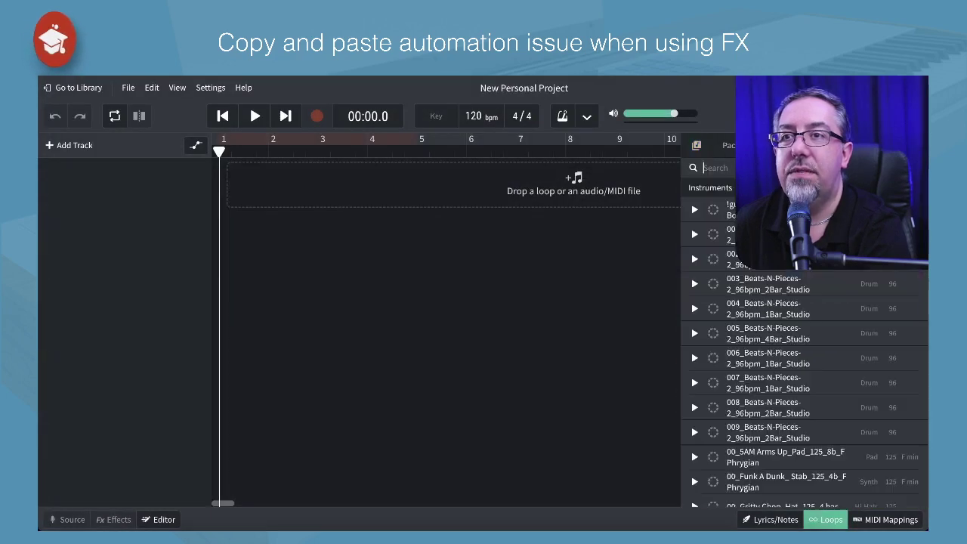
{"action": "type", "text": "cross"}
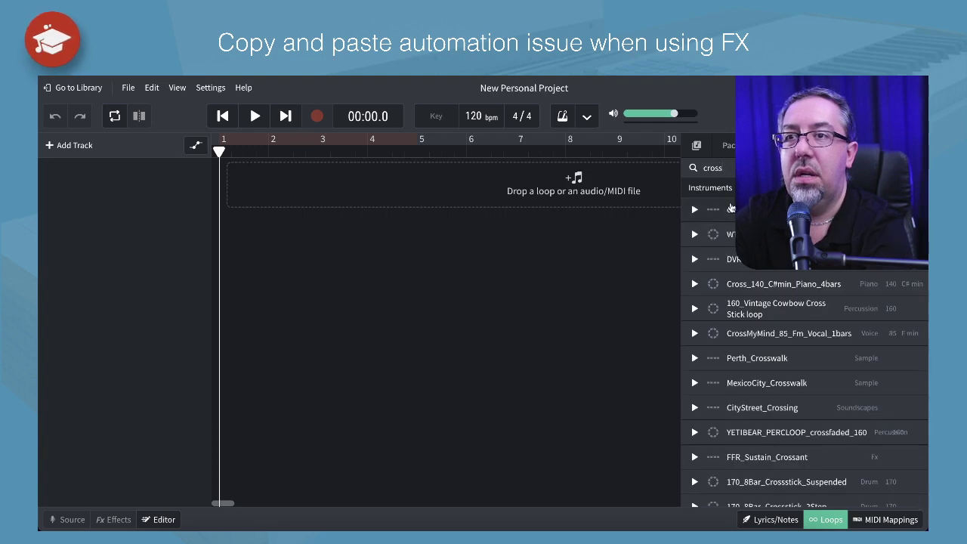
{"action": "left_click_drag", "start_coordinate": [729, 208], "coordinate": [218, 181]}
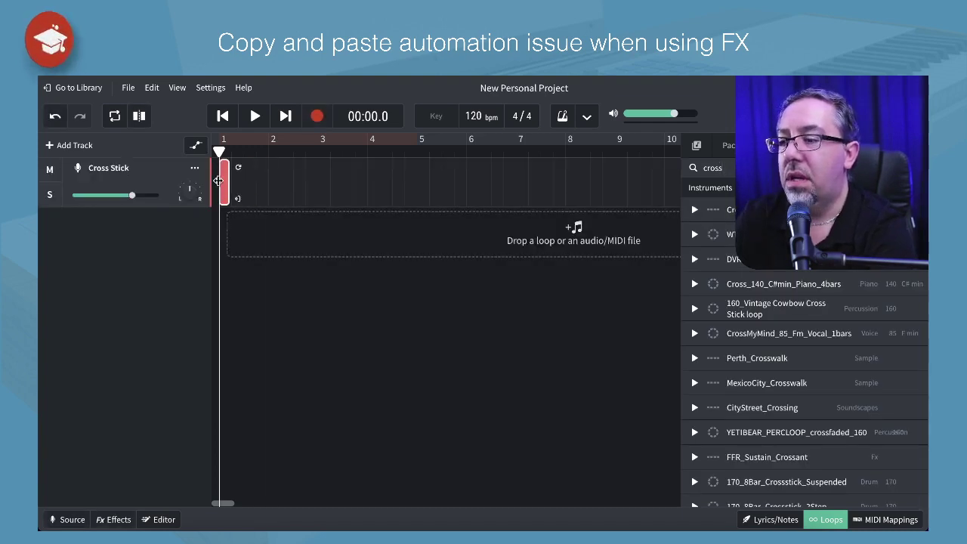
- Paste four copies of the Cross Stick region at half-bar intervals up to bar 3
{"action": "key", "text": "space"}
{"action": "key", "text": "ctrl+v"}
{"action": "key", "text": "ctrl+v"}
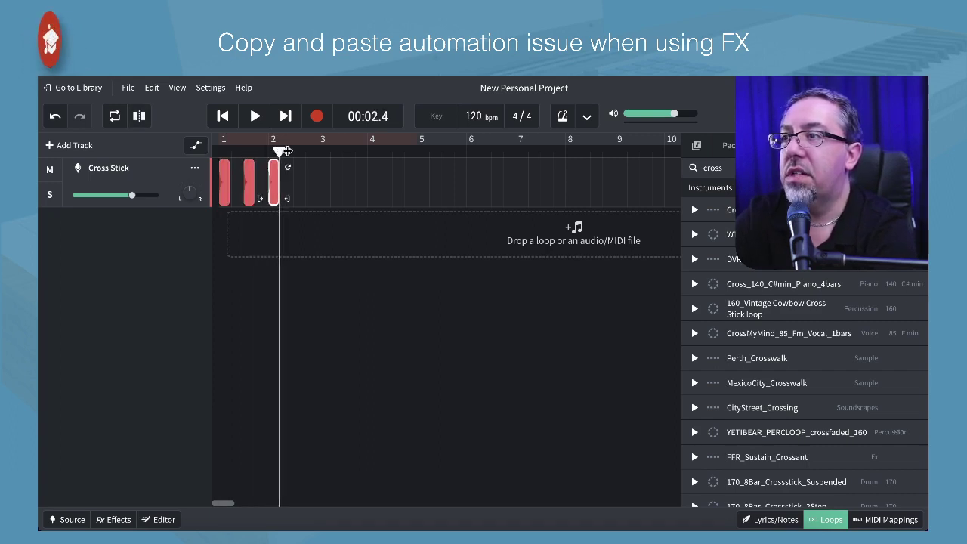
{"action": "key", "text": "ctrl+v"}
{"action": "key", "text": "ctrl+v"}
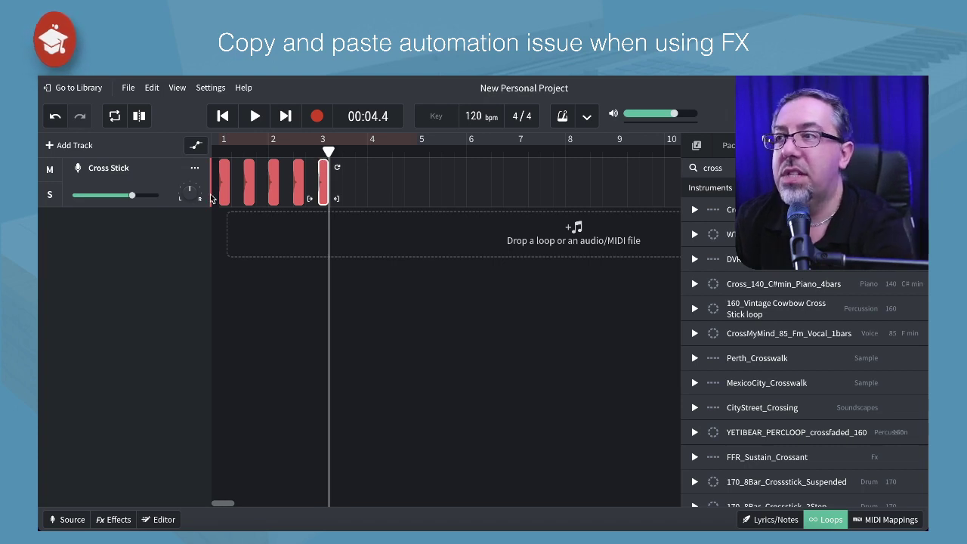
- Draw Cross Stick volume automation rising from minimum at bar 1 to a peak before bar 2 and falling to minimum before bar 3
{"action": "left_click", "coordinate": [194, 147]}
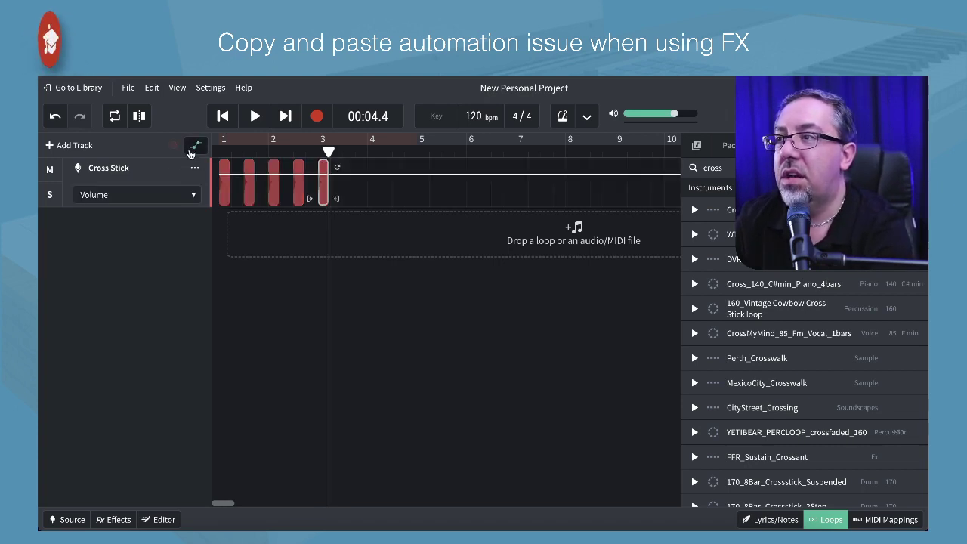
{"action": "left_click_drag", "start_coordinate": [223, 178], "coordinate": [313, 210]}
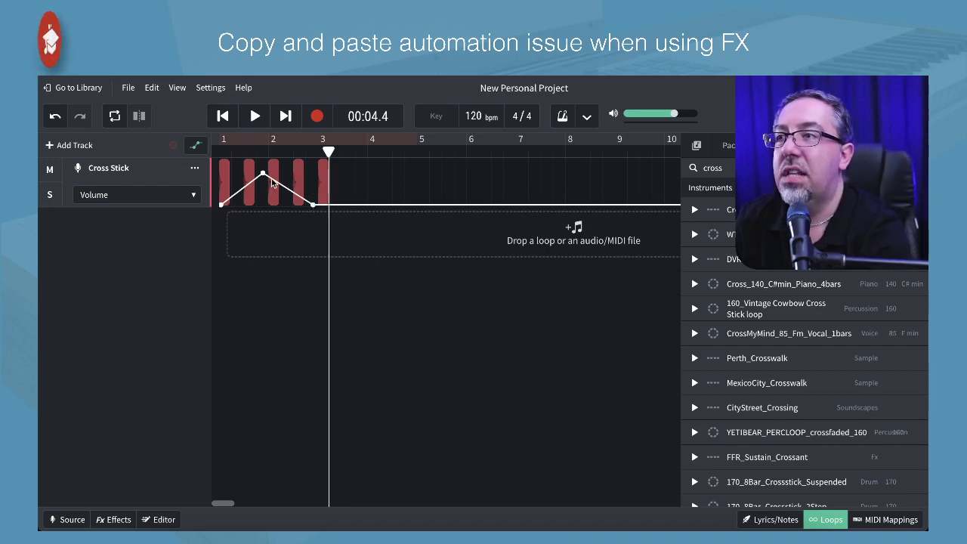
{"action": "mouse_move", "coordinate": [264, 175]}
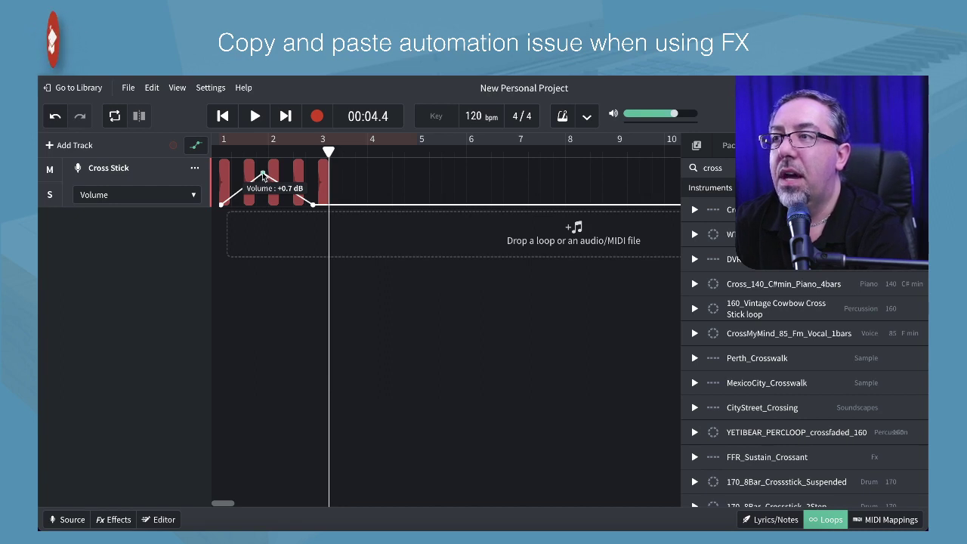
{"action": "left_click", "coordinate": [195, 145]}
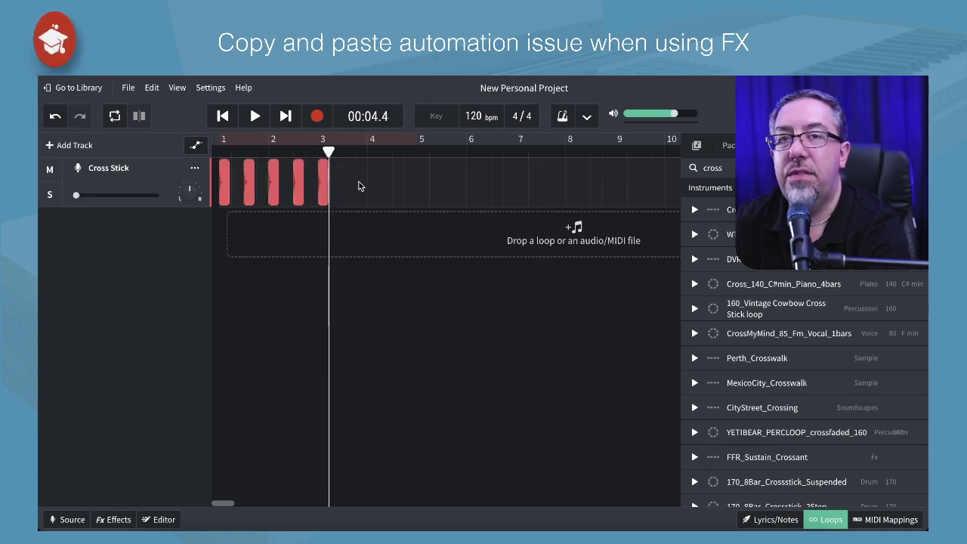
- Try pasting copies of all five Cross Stick regions at bar 5, and delete the copies
{"action": "left_click_drag", "start_coordinate": [386, 182], "coordinate": [218, 184]}
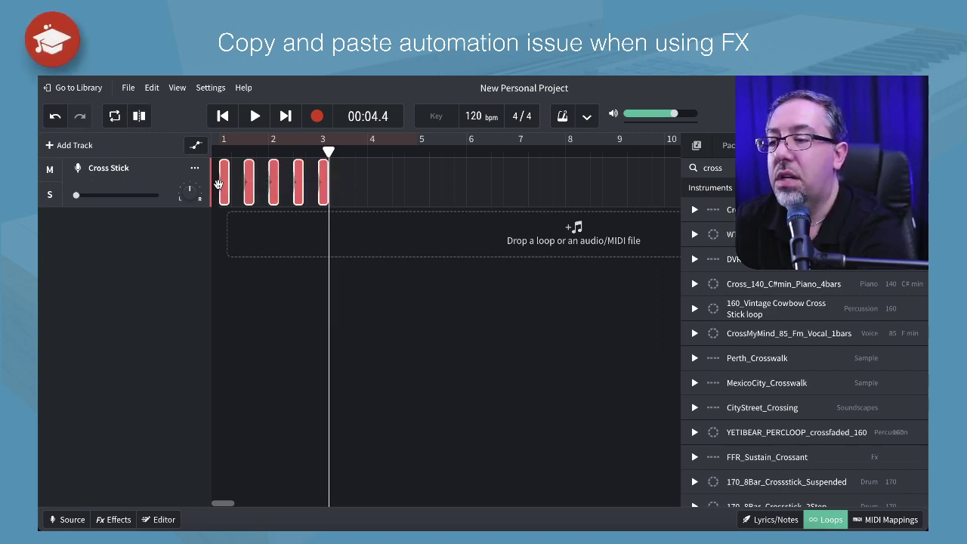
{"action": "left_click", "coordinate": [417, 151]}
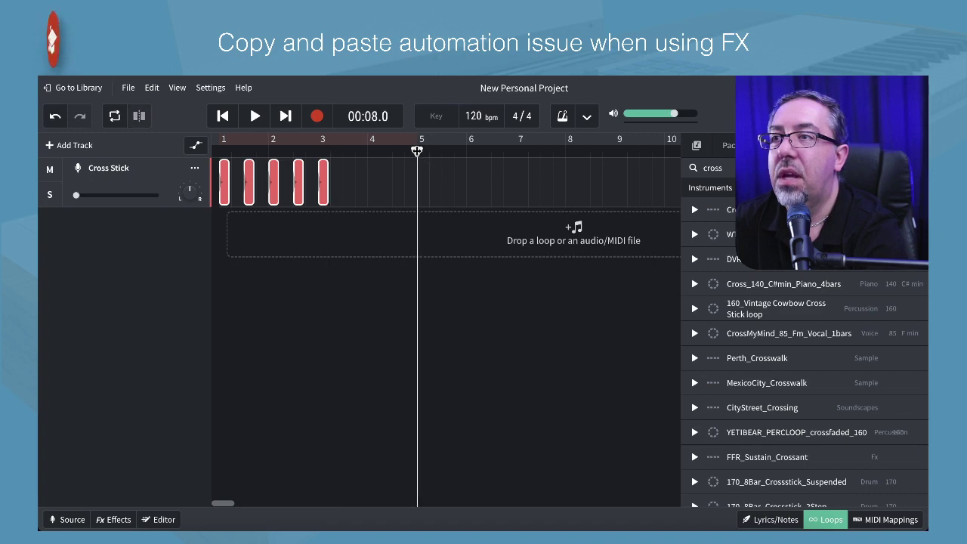
{"action": "key", "text": "ctrl+v"}
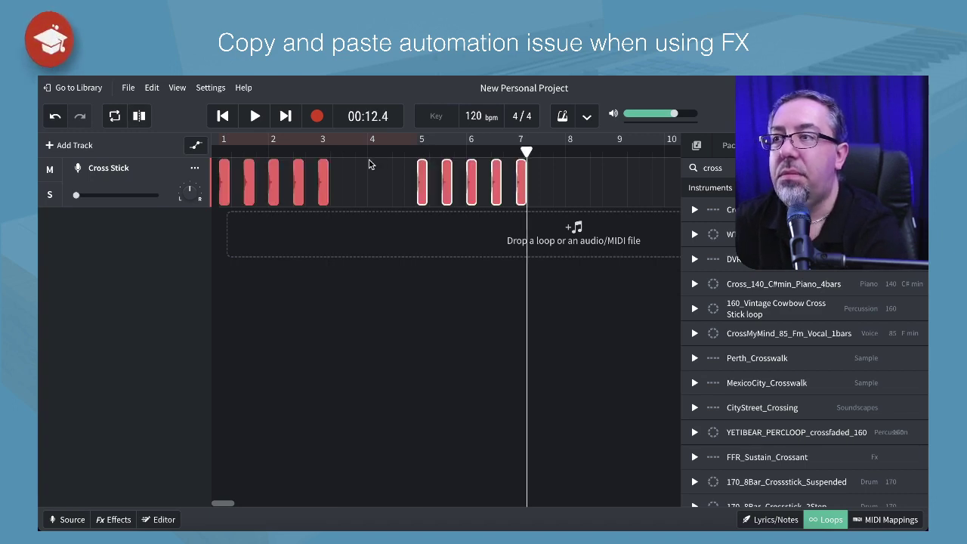
{"action": "left_click", "coordinate": [195, 144]}
{"action": "left_click", "coordinate": [196, 144]}
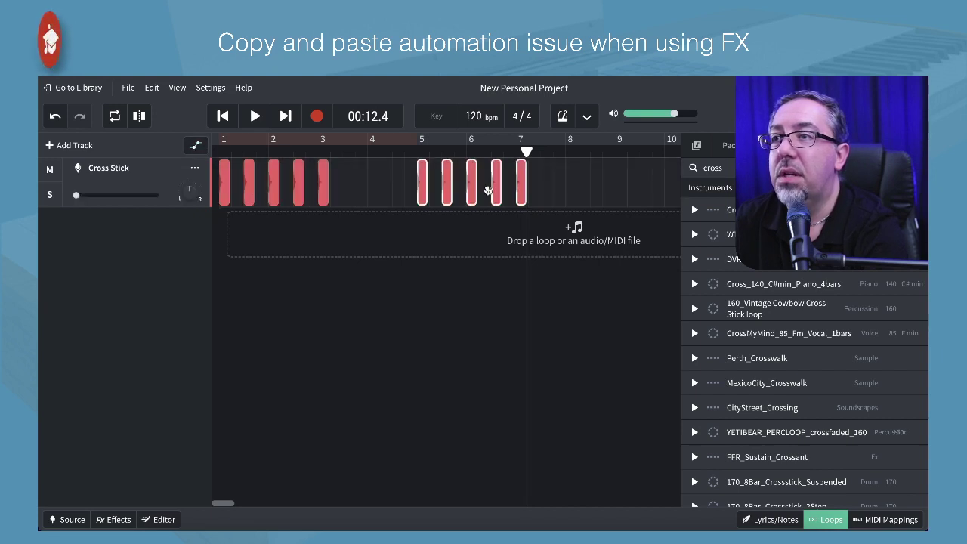
{"action": "key", "text": "Delete"}
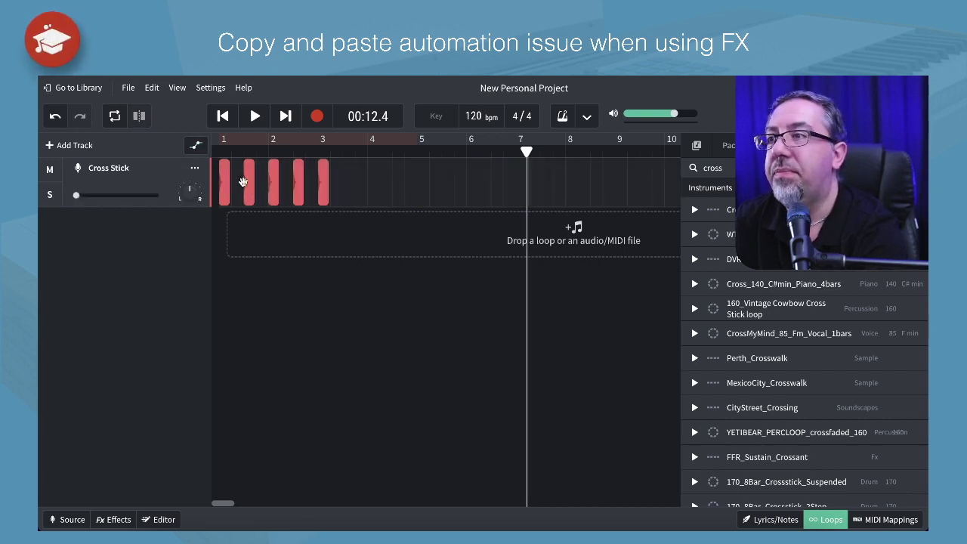
- Try copying the five individually selected Cross Stick regions to bar 5 together with their automation data
{"action": "left_click", "coordinate": [225, 186]}
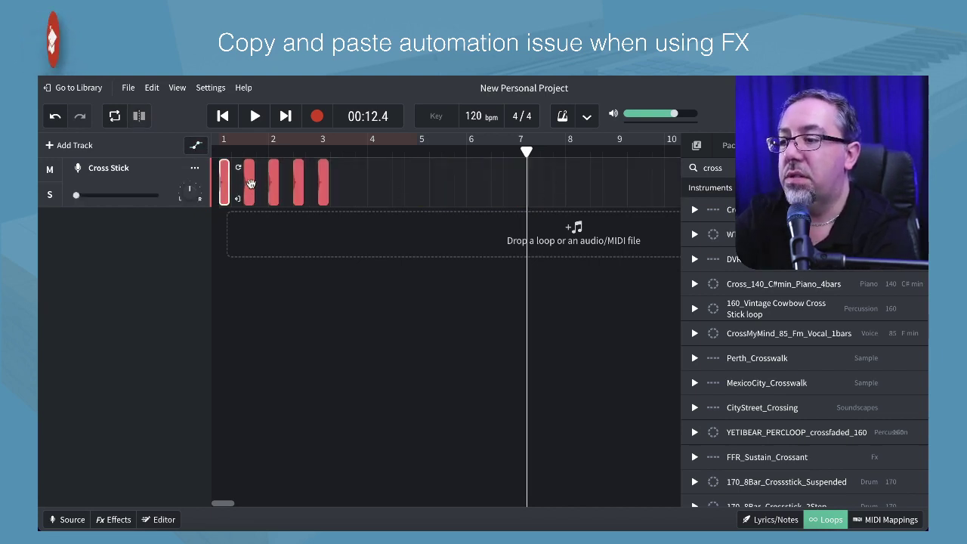
{"action": "left_click", "coordinate": [250, 184], "text": "shift"}
{"action": "left_click", "coordinate": [274, 183], "text": "shift"}
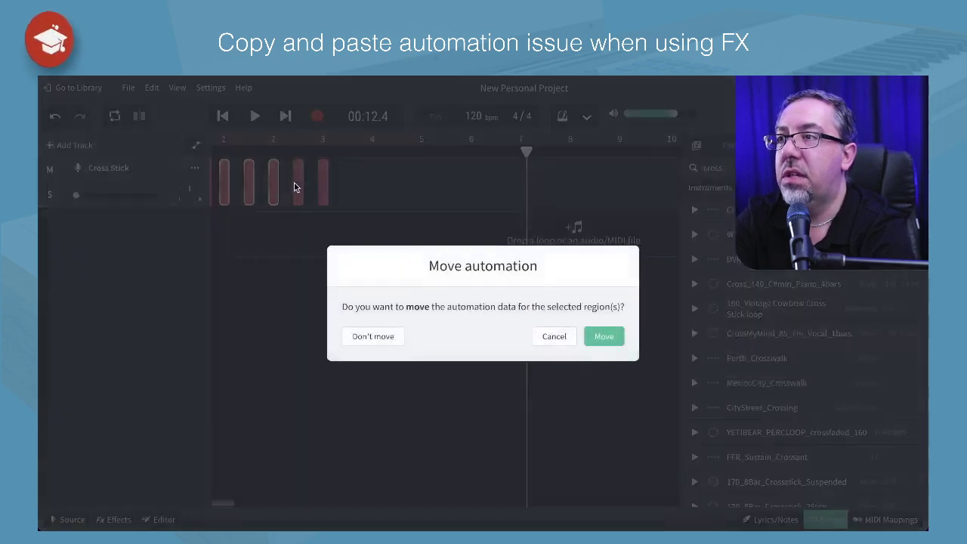
{"action": "left_click", "coordinate": [554, 335]}
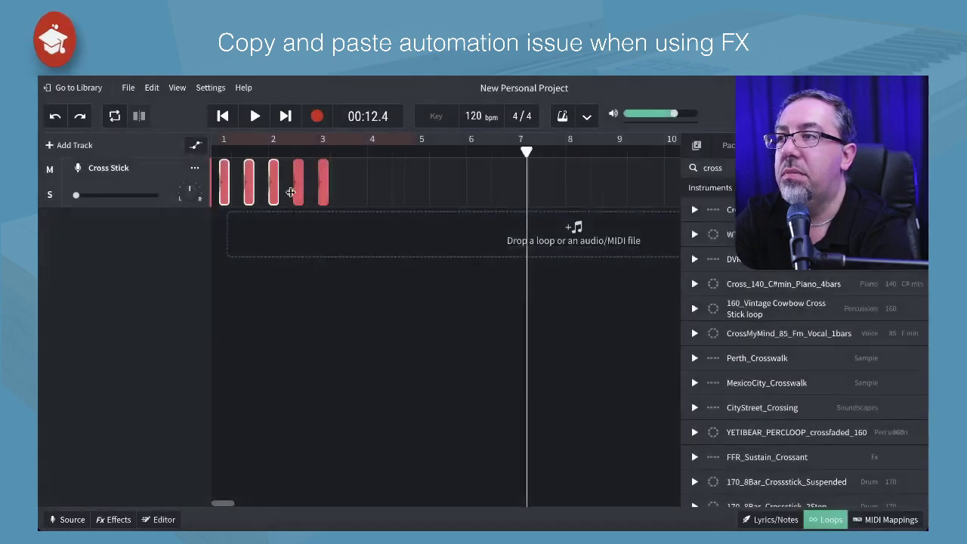
{"action": "left_click", "coordinate": [323, 186], "text": "shift"}
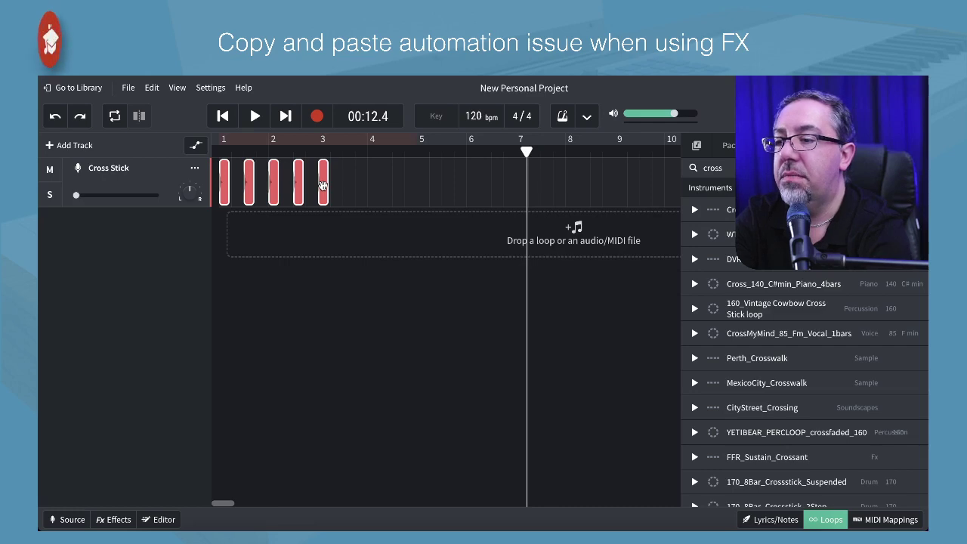
{"action": "left_click", "coordinate": [418, 156]}
{"action": "key", "text": "ctrl+v"}
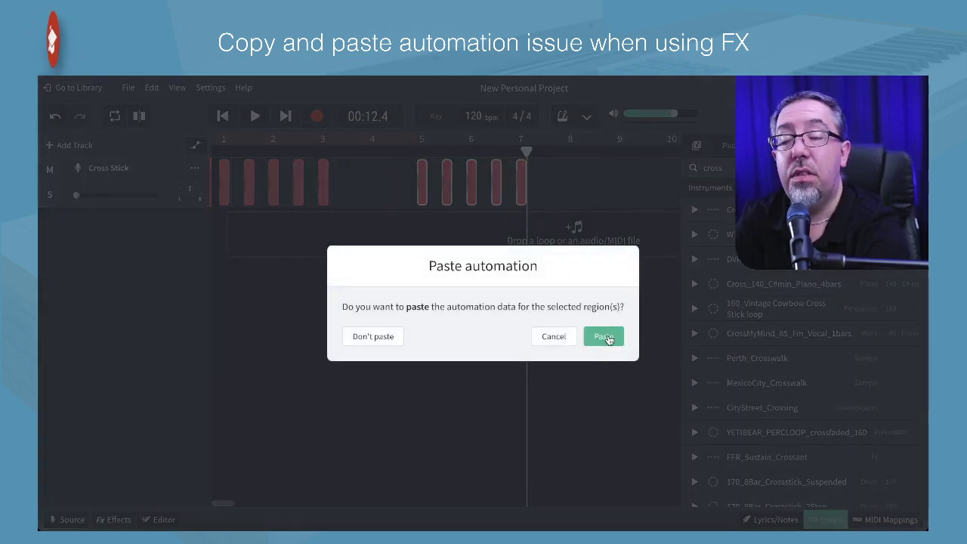
{"action": "left_click", "coordinate": [609, 339]}
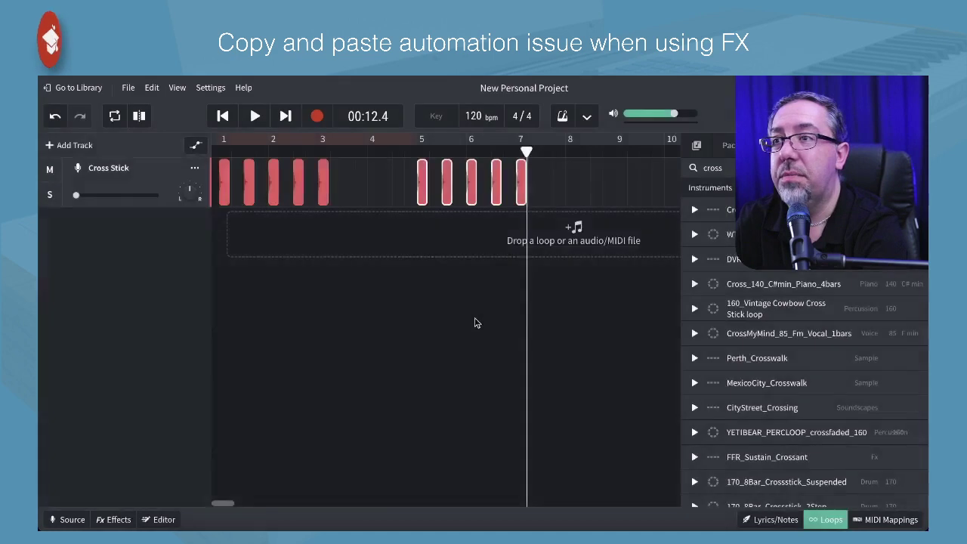
- Inspect the pasted volume automation, and erase the bar 5 copies along with their automation
{"action": "left_click", "coordinate": [196, 145]}
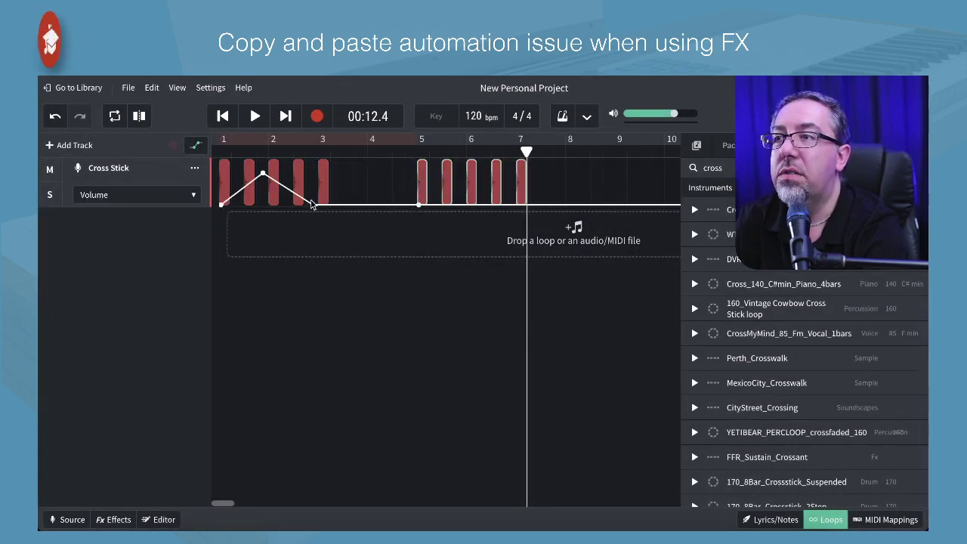
{"action": "left_click", "coordinate": [195, 145]}
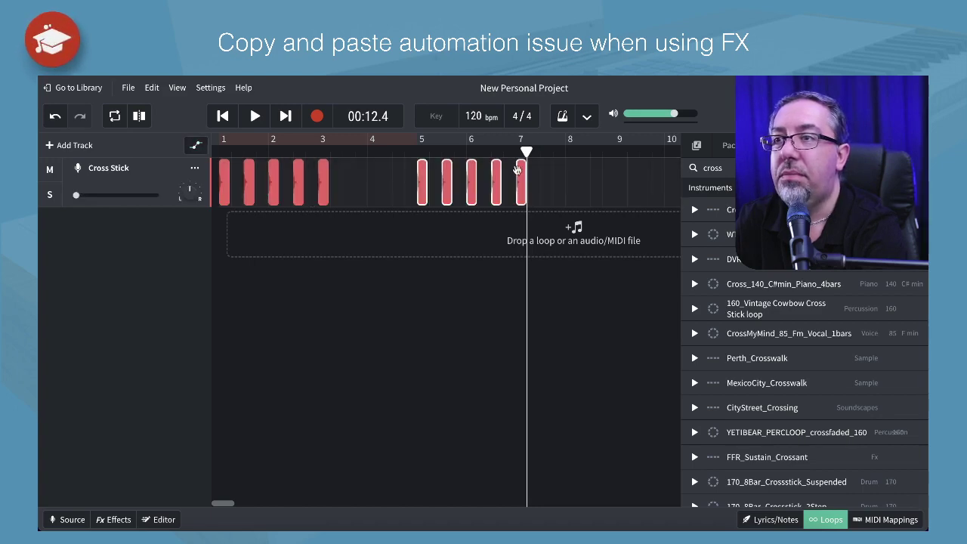
{"action": "key", "text": "Delete"}
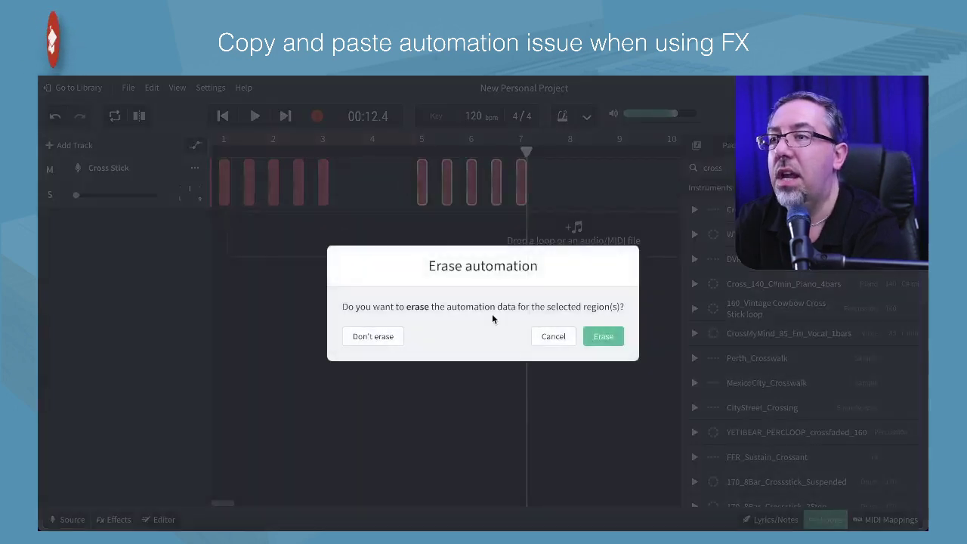
{"action": "left_click", "coordinate": [600, 334]}
- Move the volume automation's peak to bar 2 and its end point onto the last region at bar 3
{"action": "left_click", "coordinate": [196, 145]}
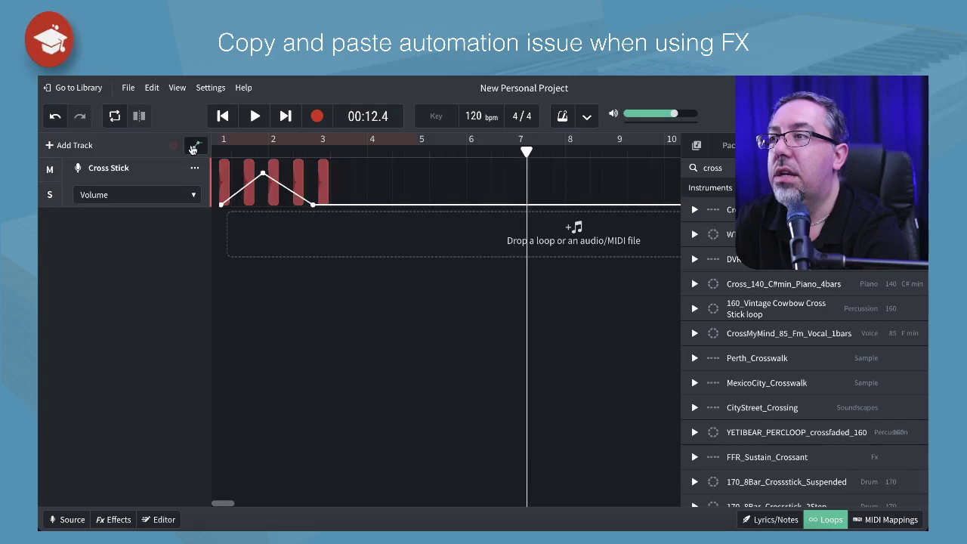
{"action": "mouse_move", "coordinate": [262, 177]}
{"action": "left_mouse_down"}
{"action": "mouse_move", "coordinate": [253, 183]}
{"action": "mouse_move", "coordinate": [272, 172]}
{"action": "left_mouse_up"}
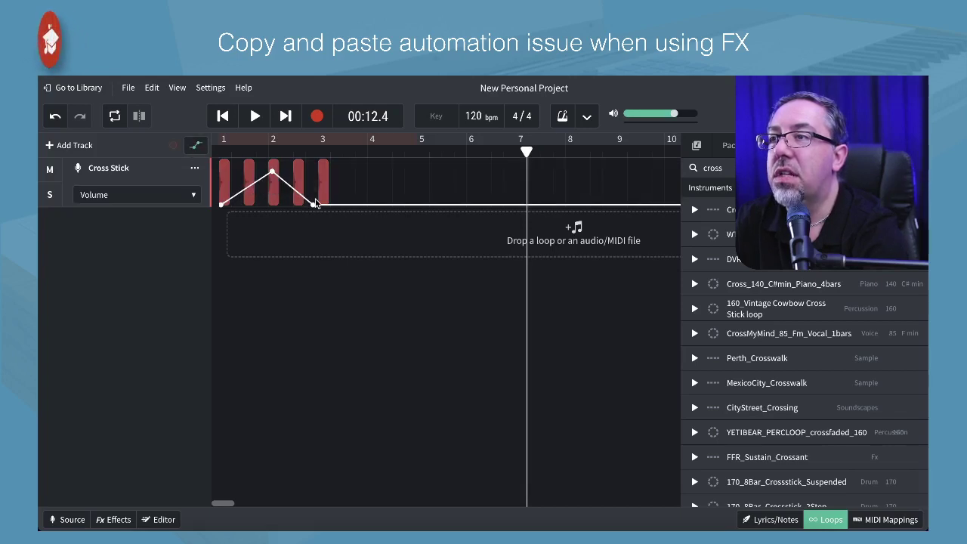
{"action": "left_click_drag", "start_coordinate": [312, 205], "coordinate": [325, 207]}
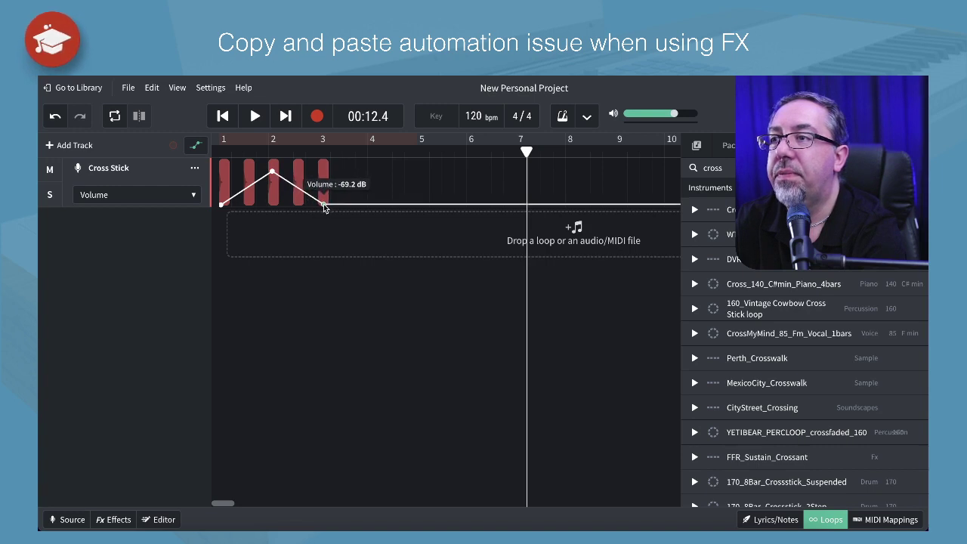
{"action": "left_click", "coordinate": [198, 146]}
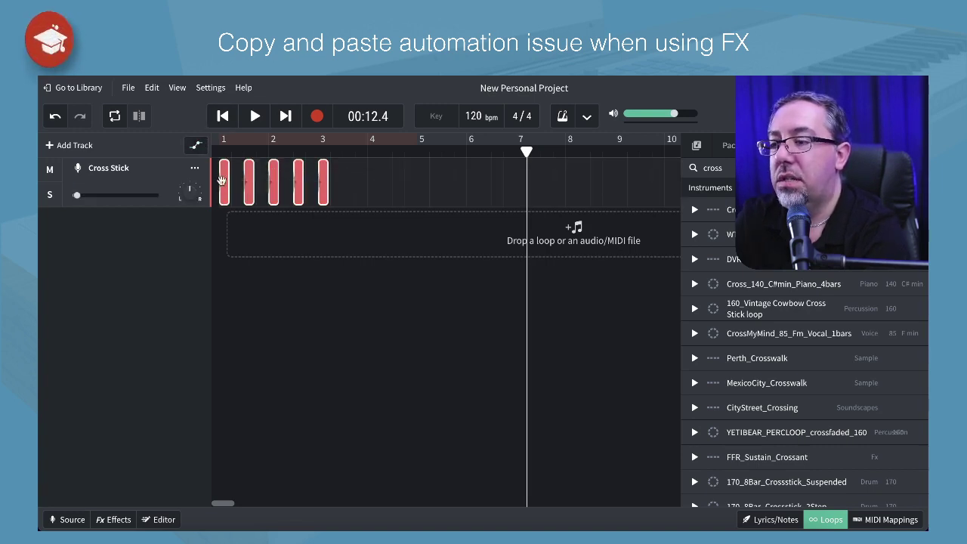
- Try pasting the five regions with the adjusted automation at bar 5, and display the resulting volume curve
{"action": "left_click", "coordinate": [417, 153]}
{"action": "key", "text": "ctrl+v"}
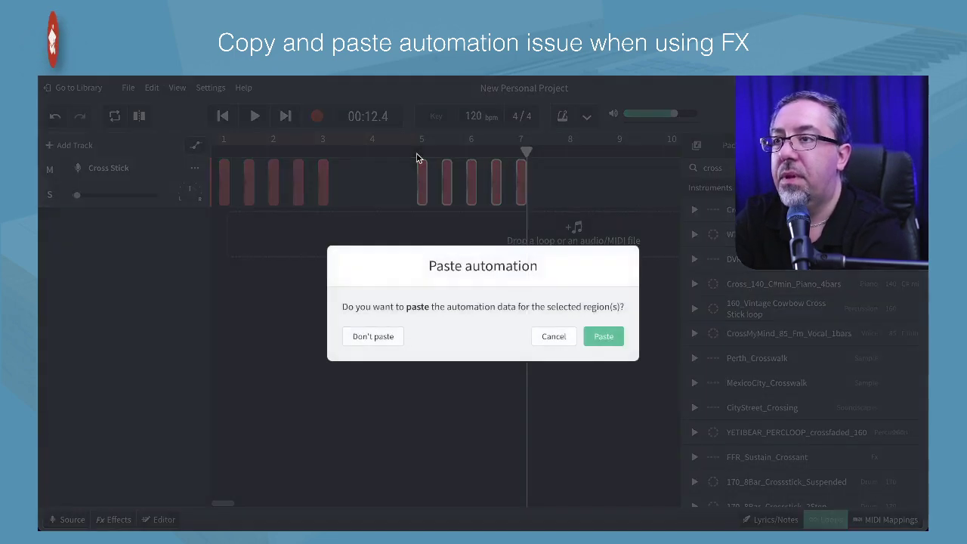
{"action": "left_click", "coordinate": [598, 339]}
{"action": "left_click", "coordinate": [196, 144]}
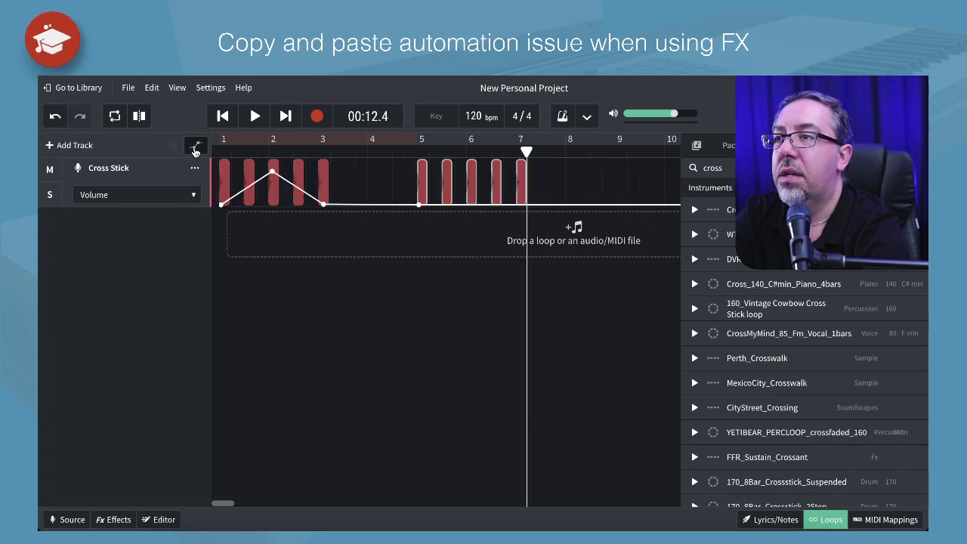
- Delete the five pasted regions at bar 5 and erase their automation data
{"action": "left_click", "coordinate": [196, 146]}
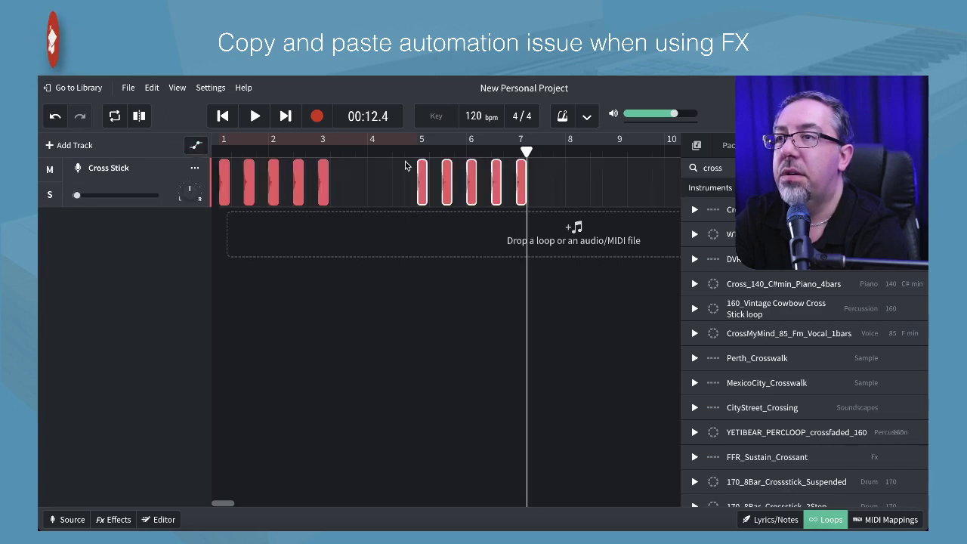
{"action": "key", "text": "Delete"}
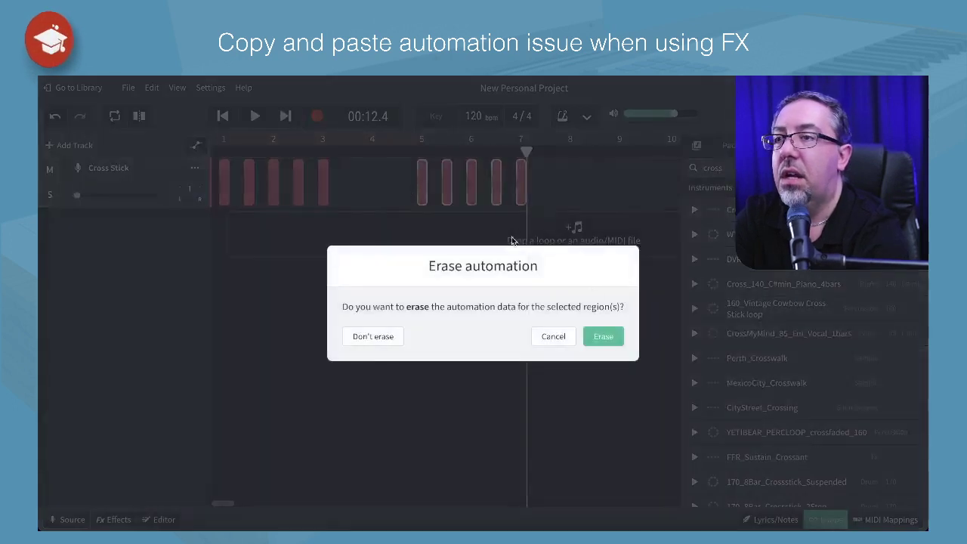
{"action": "left_click", "coordinate": [603, 337]}
- Copy the five Cross Stick regions with their volume automation to bar 6, and display the pasted curve
{"action": "left_click", "coordinate": [222, 183]}
{"action": "left_click", "coordinate": [249, 183], "text": "shift"}
{"action": "left_click", "coordinate": [272, 181], "text": "shift"}
{"action": "left_click", "coordinate": [297, 176], "text": "shift"}
{"action": "left_click", "coordinate": [323, 174], "text": "shift"}
{"action": "key", "text": "ctrl+v"}
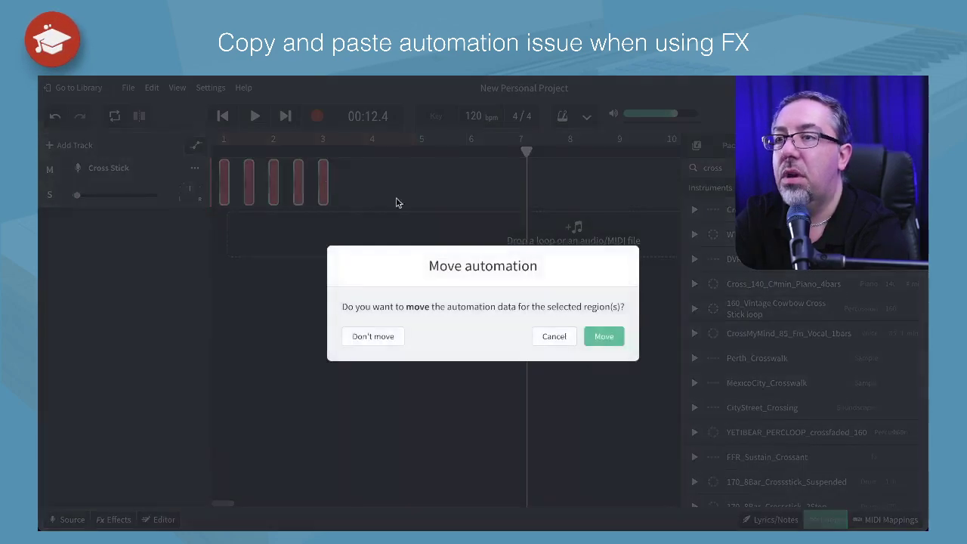
{"action": "left_click", "coordinate": [556, 336]}
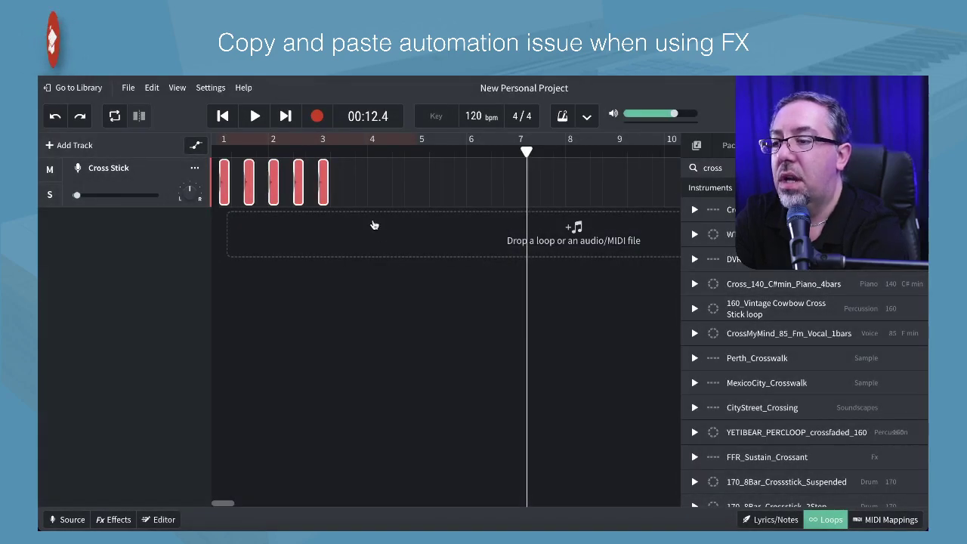
{"action": "left_click", "coordinate": [466, 149]}
{"action": "key", "text": "ctrl+v"}
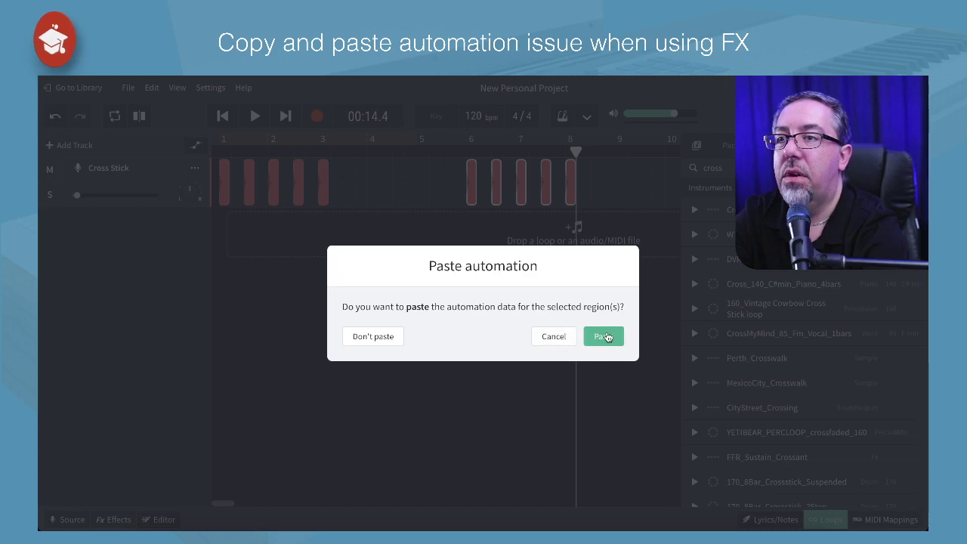
{"action": "left_click", "coordinate": [604, 336]}
{"action": "left_click", "coordinate": [197, 146]}
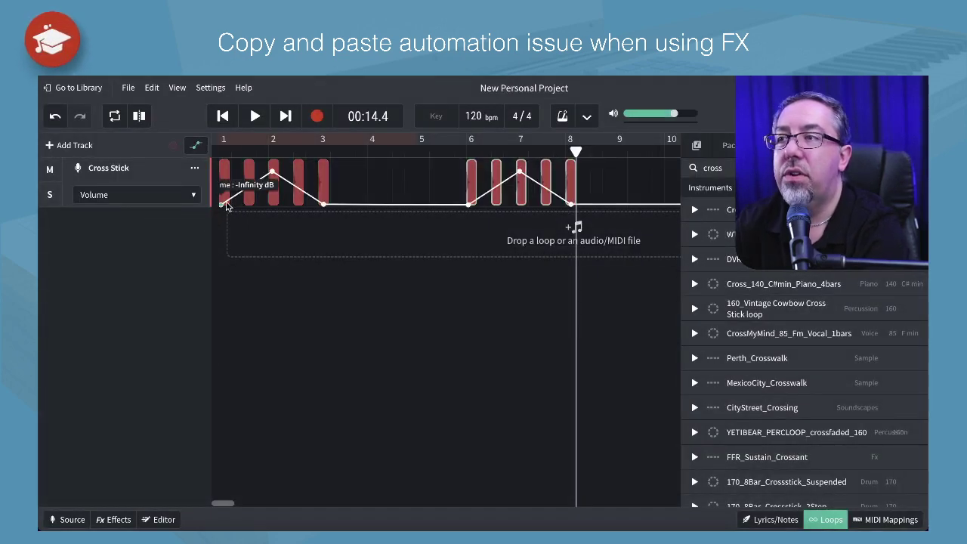
- Add a D-Delay effect to the Cross Stick track
{"action": "mouse_move", "coordinate": [273, 177]}
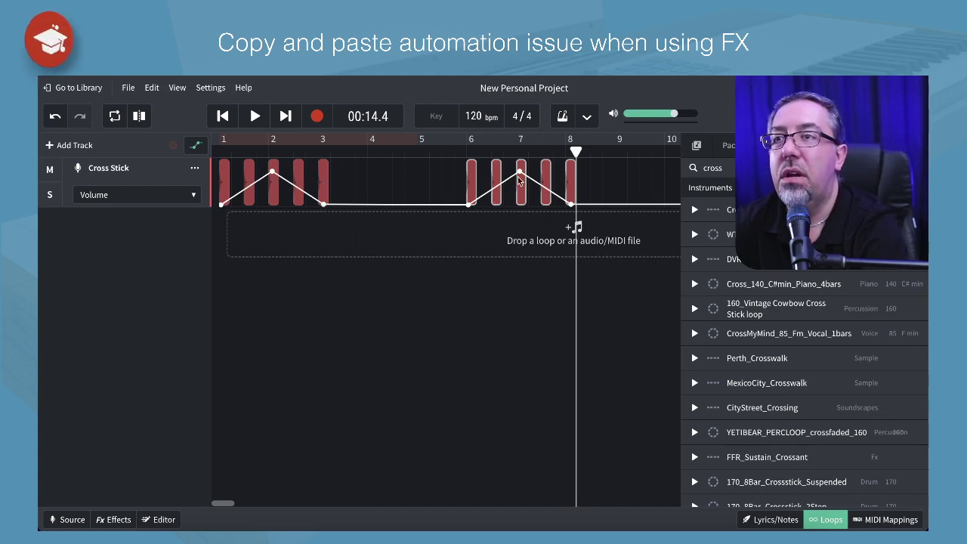
{"action": "left_click", "coordinate": [193, 197]}
{"action": "left_click", "coordinate": [193, 198]}
{"action": "left_click", "coordinate": [128, 524]}
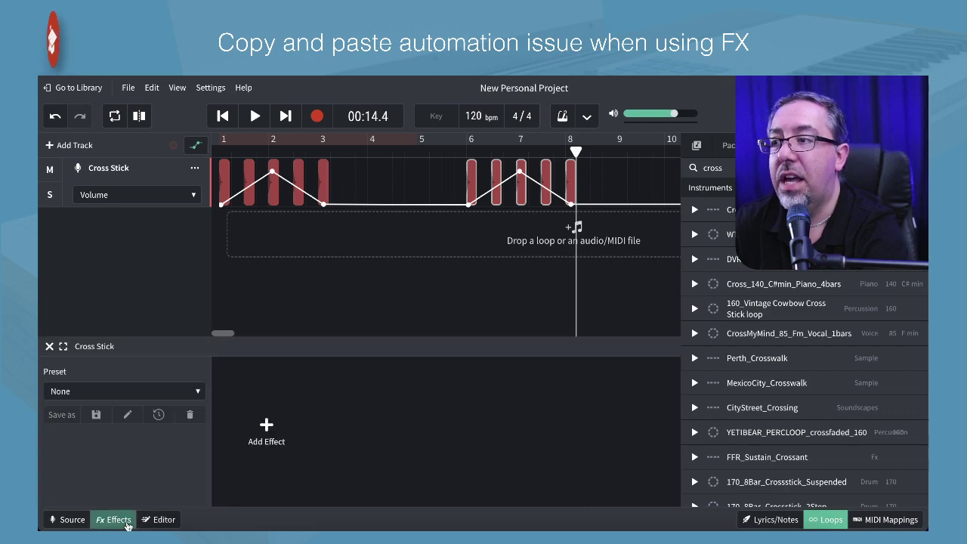
{"action": "left_click", "coordinate": [267, 423]}
{"action": "mouse_move", "coordinate": [269, 422]}
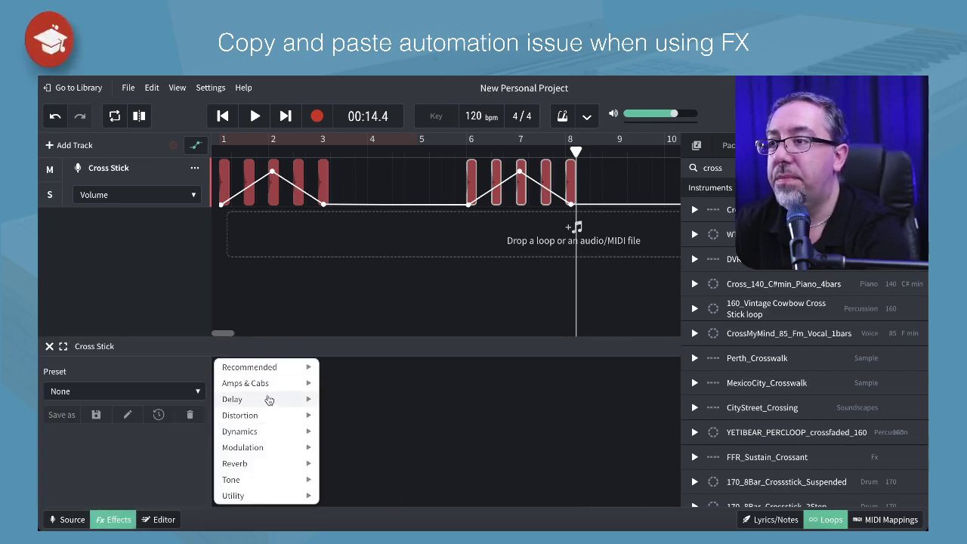
{"action": "mouse_move", "coordinate": [268, 401]}
{"action": "left_click", "coordinate": [340, 399]}
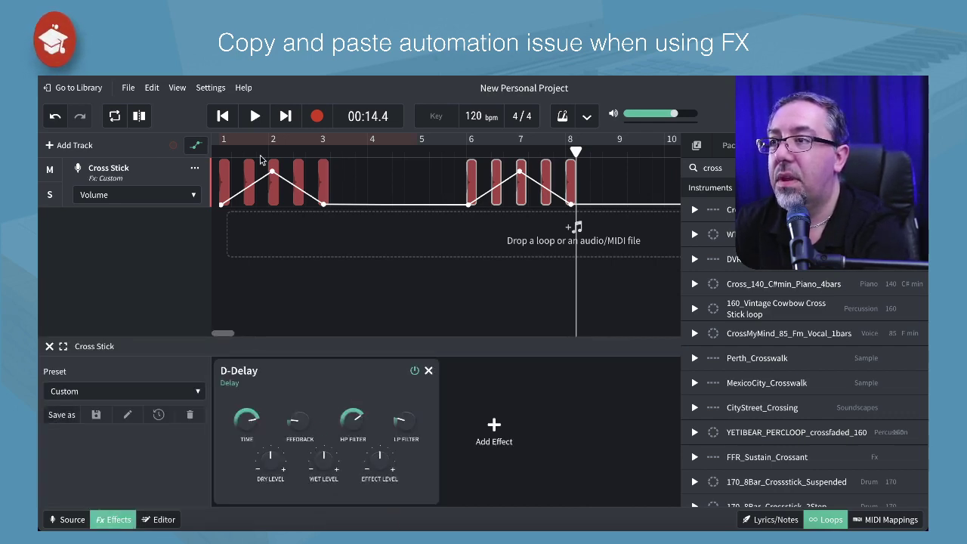
- Draw D-Delay Feedback automation starting low at bar 1, peaking at bar 2, dipping between bars 2 and 3, and rising at bar 3
{"action": "left_click", "coordinate": [194, 147]}
{"action": "left_click", "coordinate": [194, 148]}
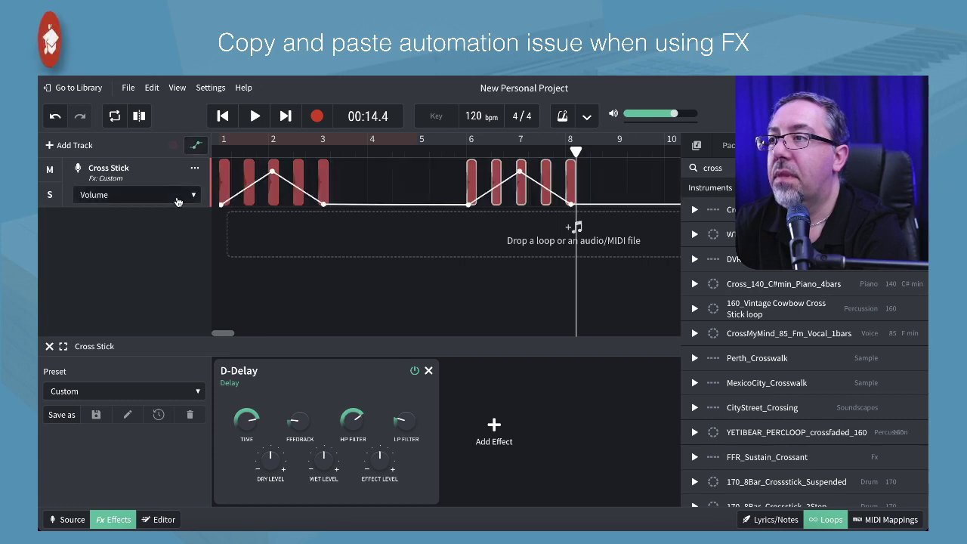
{"action": "left_click", "coordinate": [140, 194]}
{"action": "left_click", "coordinate": [142, 243]}
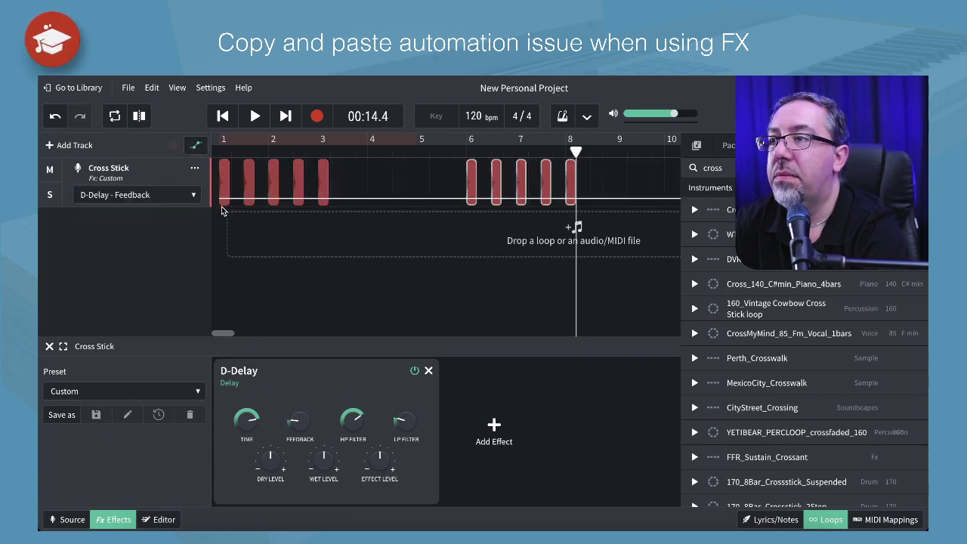
{"action": "left_click_drag", "start_coordinate": [222, 201], "coordinate": [321, 181]}
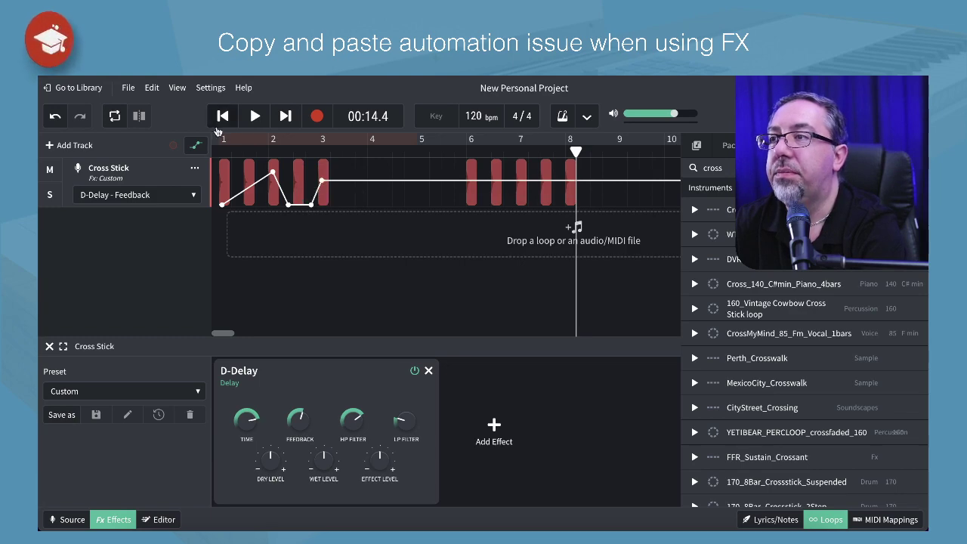
- Delete the five pasted regions at bar 6 and erase their automation data
{"action": "left_click", "coordinate": [196, 144]}
{"action": "left_click_drag", "start_coordinate": [625, 181], "coordinate": [440, 183]}
{"action": "key", "text": "Delete"}
{"action": "left_click", "coordinate": [603, 336]}
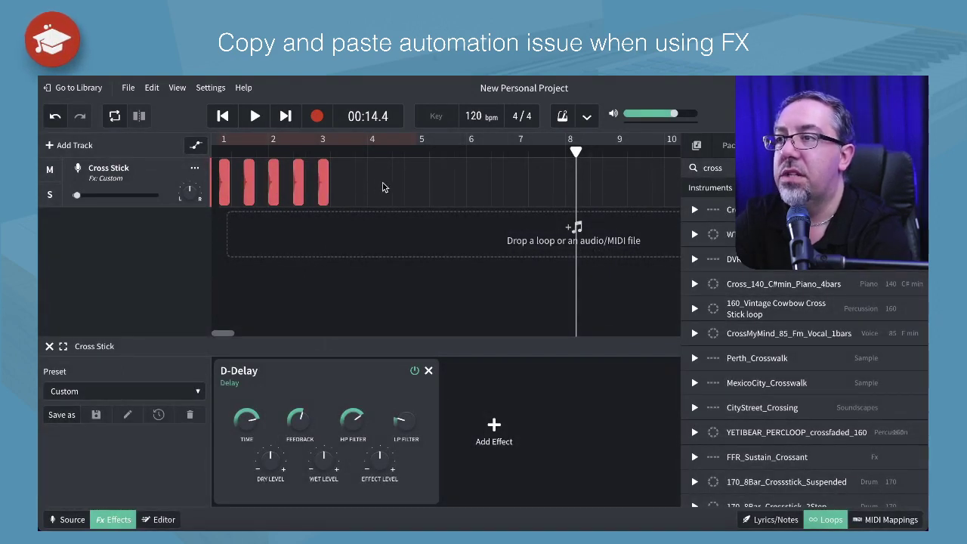
- Try pasting the five Cross Stick regions with their automation at bar 5, and display the resulting Feedback and Volume curves
{"action": "left_click_drag", "start_coordinate": [382, 187], "coordinate": [220, 182]}
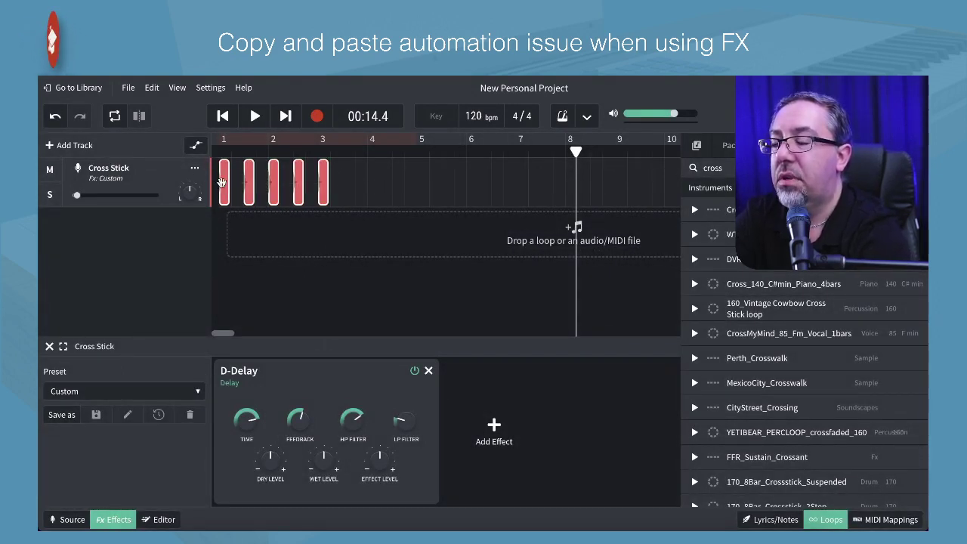
{"action": "left_click", "coordinate": [418, 151]}
{"action": "key", "text": "ctrl+v"}
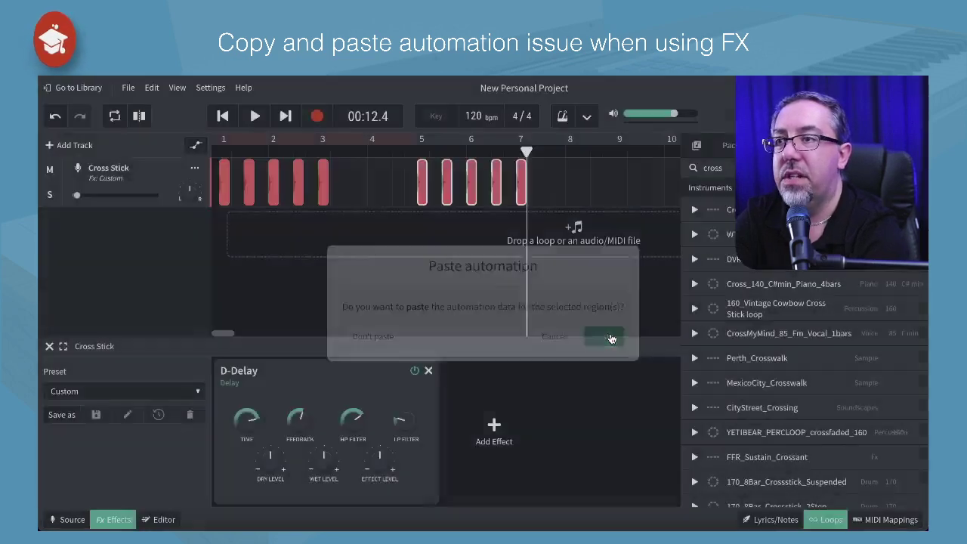
{"action": "left_click", "coordinate": [196, 145]}
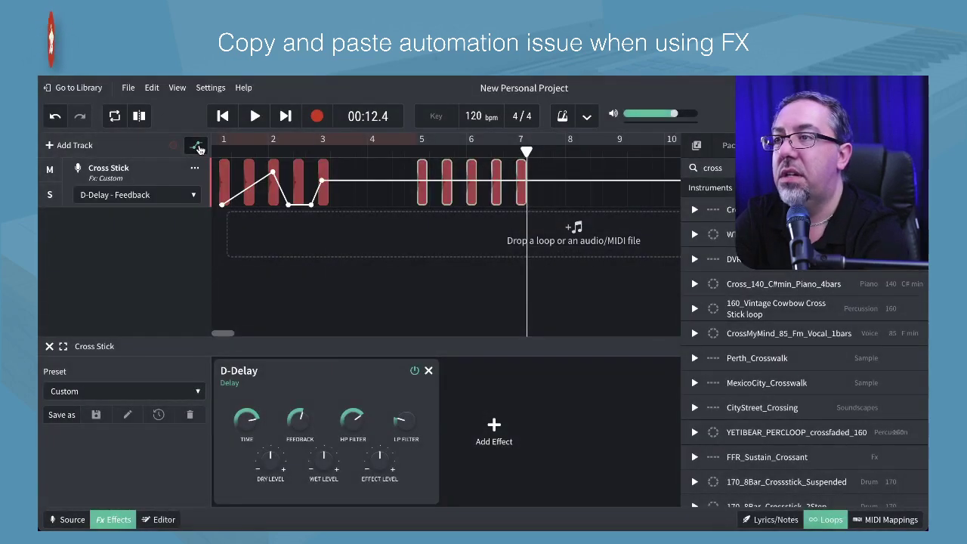
{"action": "left_click", "coordinate": [187, 198]}
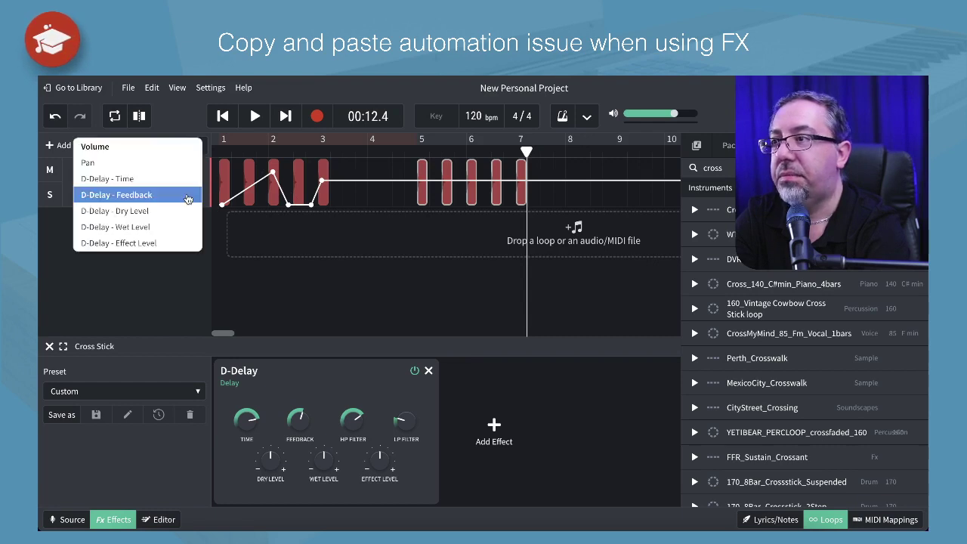
{"action": "left_click", "coordinate": [157, 149]}
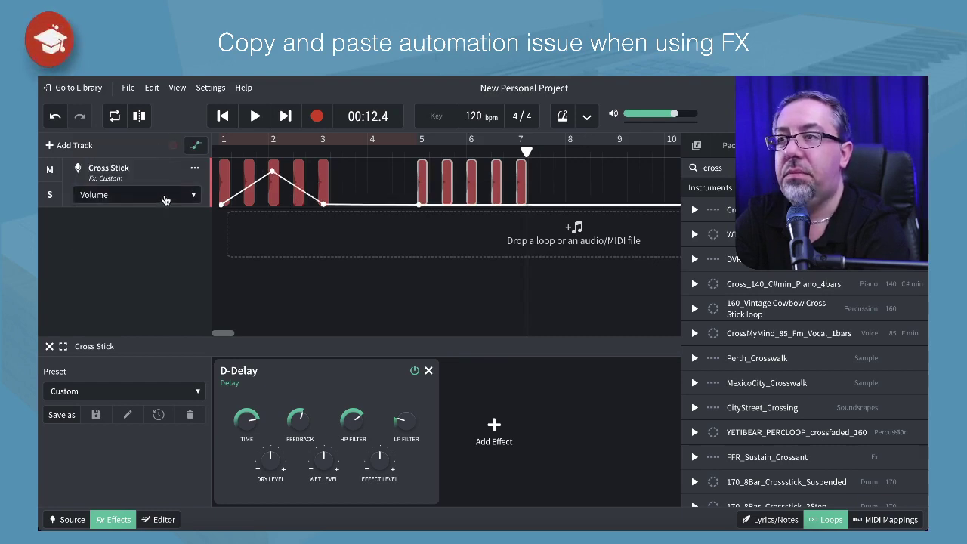
- Remove the pasted regions from bar 5 together with their automation data
{"action": "left_click", "coordinate": [196, 144]}
{"action": "left_click_drag", "start_coordinate": [570, 173], "coordinate": [379, 175]}
{"action": "key", "text": "Delete"}
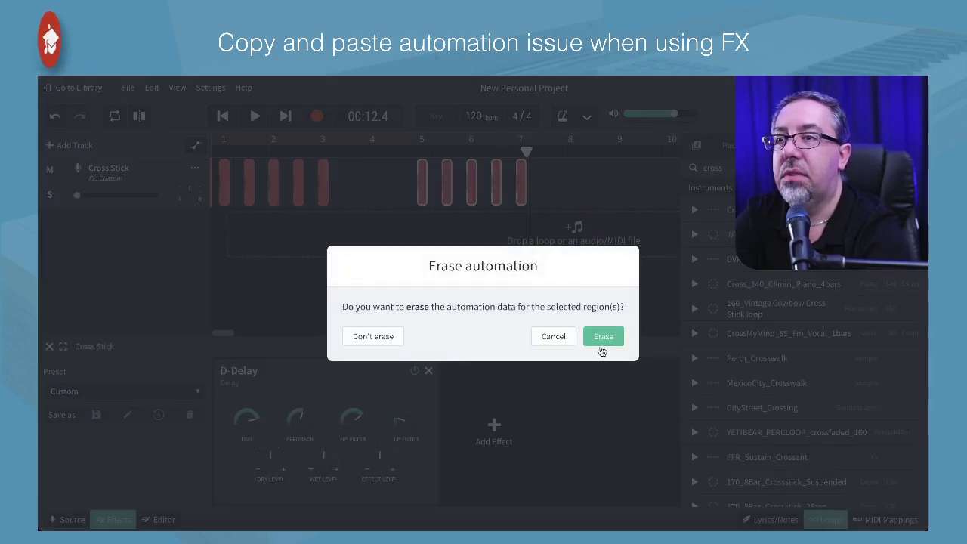
{"action": "left_click", "coordinate": [601, 346]}
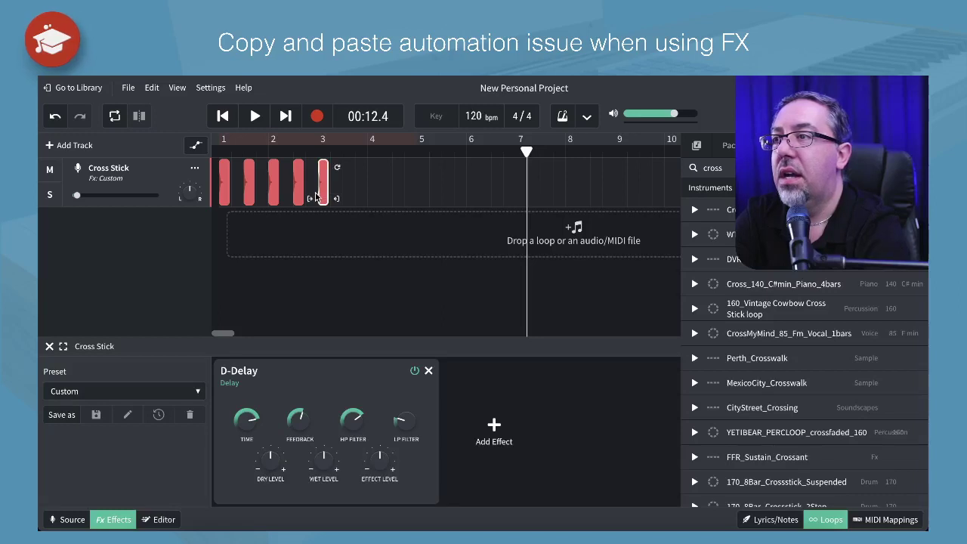
- Try pasting the five Cross Stick regions with their automation at bar 6, and display the resulting Volume and D-Delay Feedback curves
{"action": "left_click", "coordinate": [226, 182]}
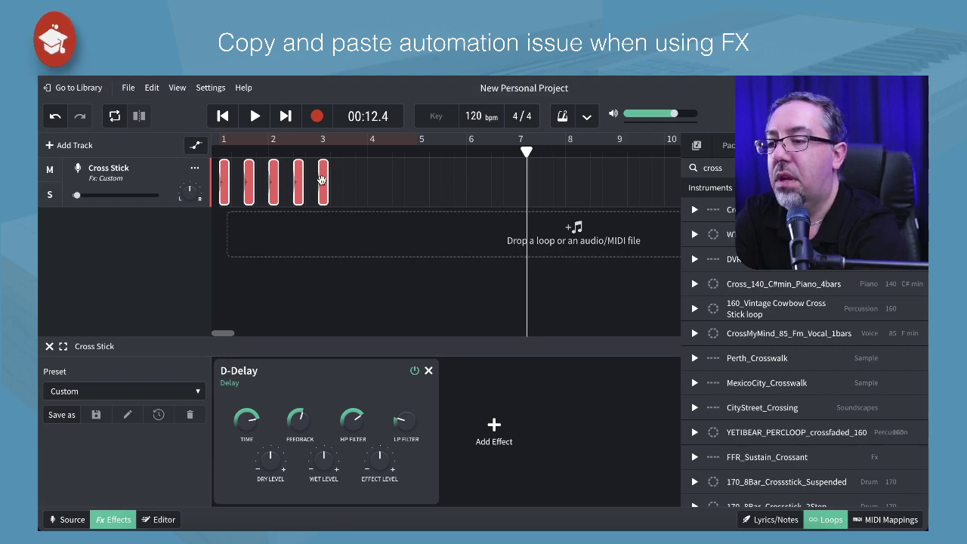
{"action": "left_click", "coordinate": [467, 154]}
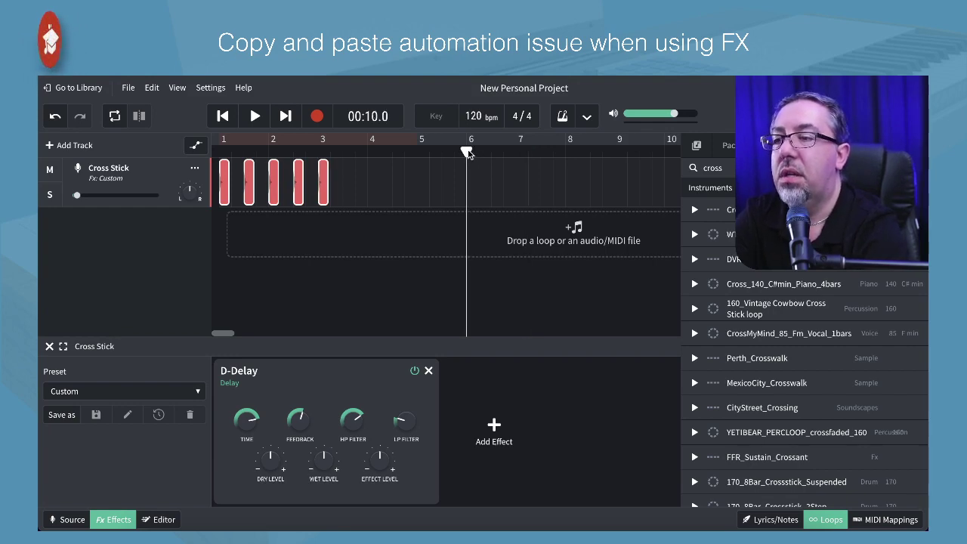
{"action": "key", "text": "ctrl+v"}
{"action": "left_click", "coordinate": [608, 338]}
{"action": "left_click", "coordinate": [195, 147]}
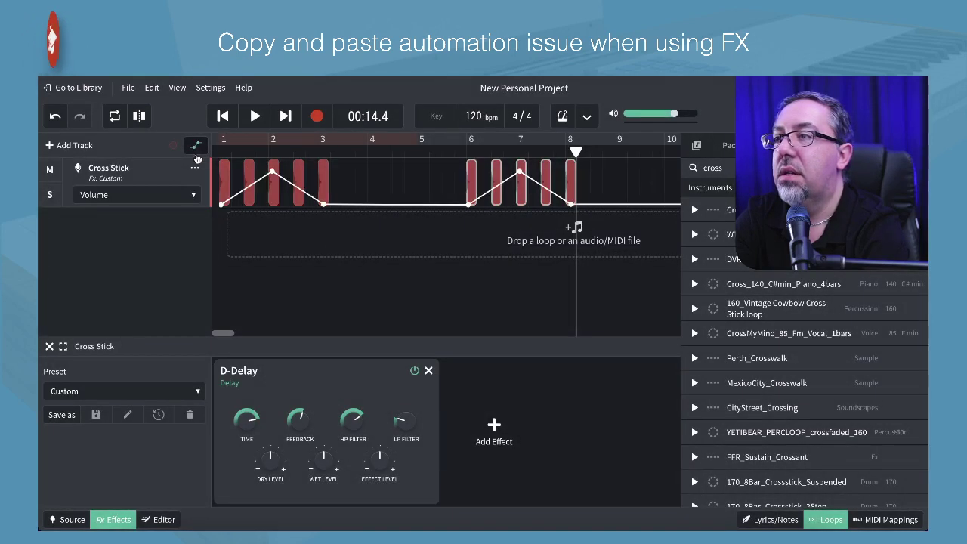
{"action": "left_click", "coordinate": [194, 198]}
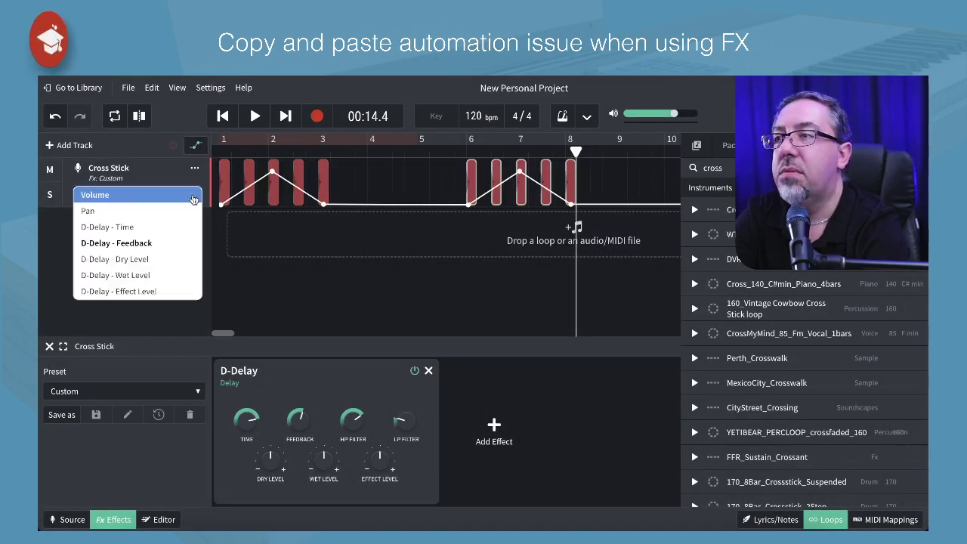
{"action": "left_click", "coordinate": [147, 239]}
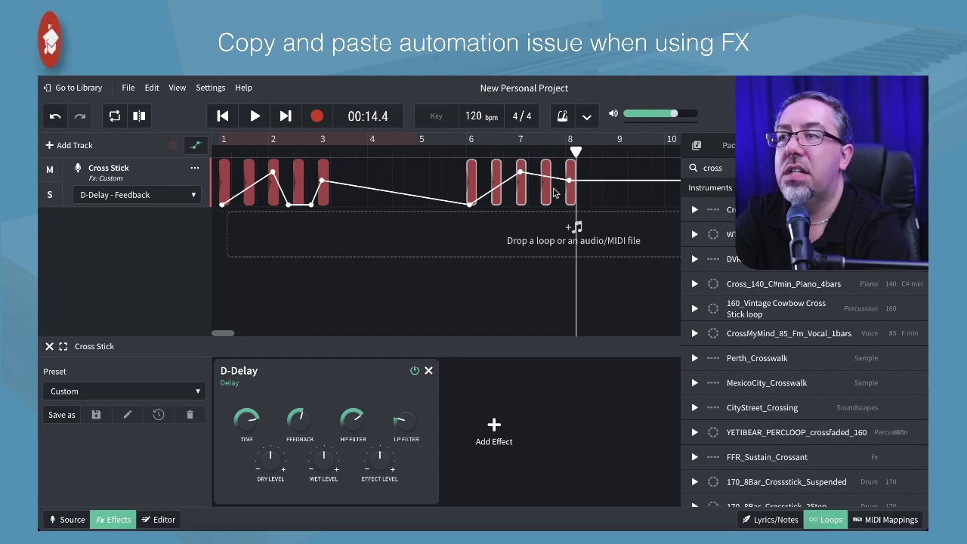
- Reshape the original Feedback automation with low points on the last two regions and a raised point at the end of the bar 3 region
{"action": "left_click_drag", "start_coordinate": [288, 205], "coordinate": [322, 209]}
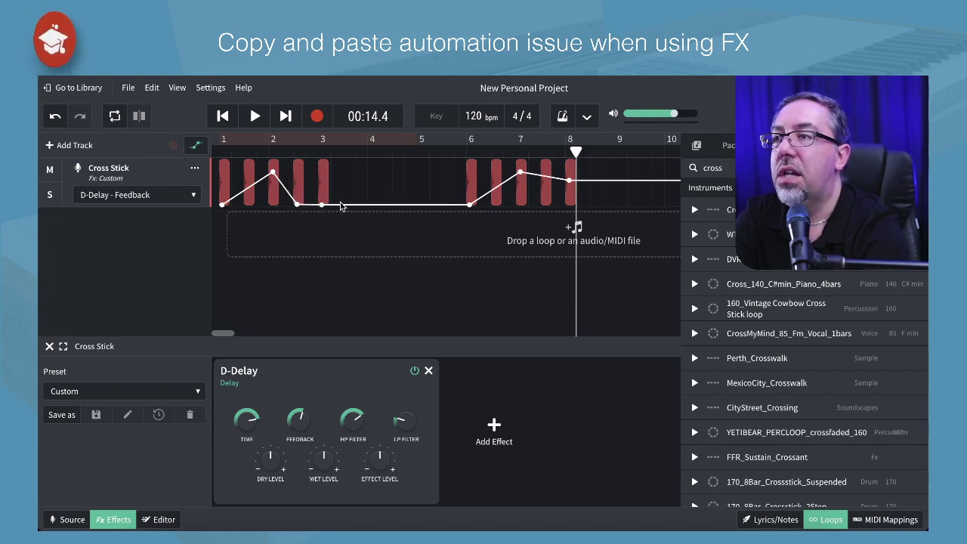
{"action": "left_click_drag", "start_coordinate": [342, 205], "coordinate": [325, 175]}
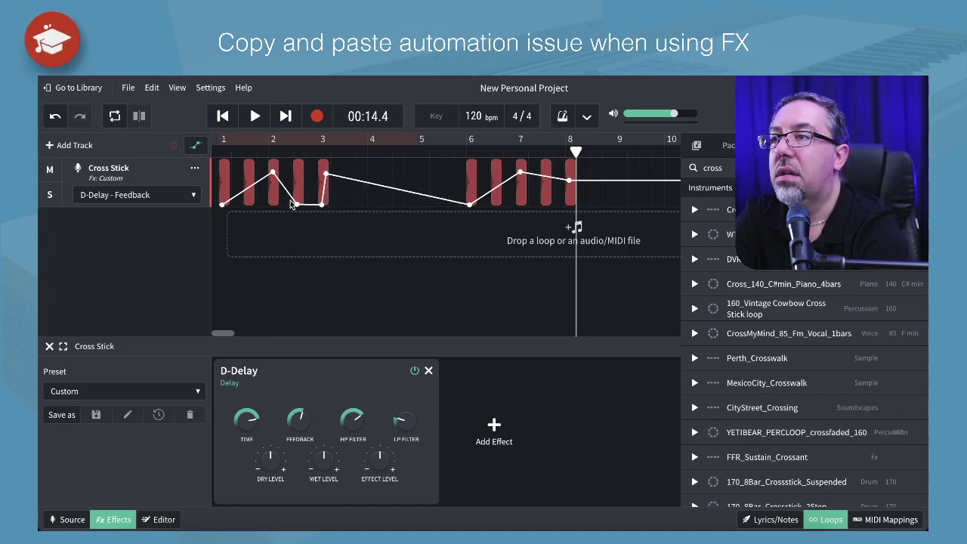
- Delete the five copied regions between bars 6 and 8 and erase their automation
{"action": "left_click", "coordinate": [197, 145]}
{"action": "left_click_drag", "start_coordinate": [605, 170], "coordinate": [447, 189]}
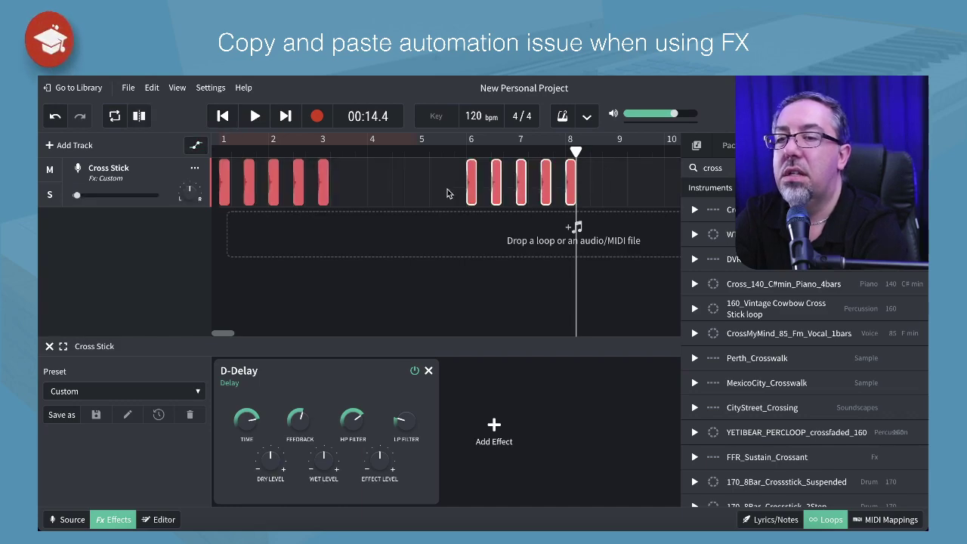
{"action": "key", "text": "Delete"}
{"action": "left_click", "coordinate": [603, 335]}
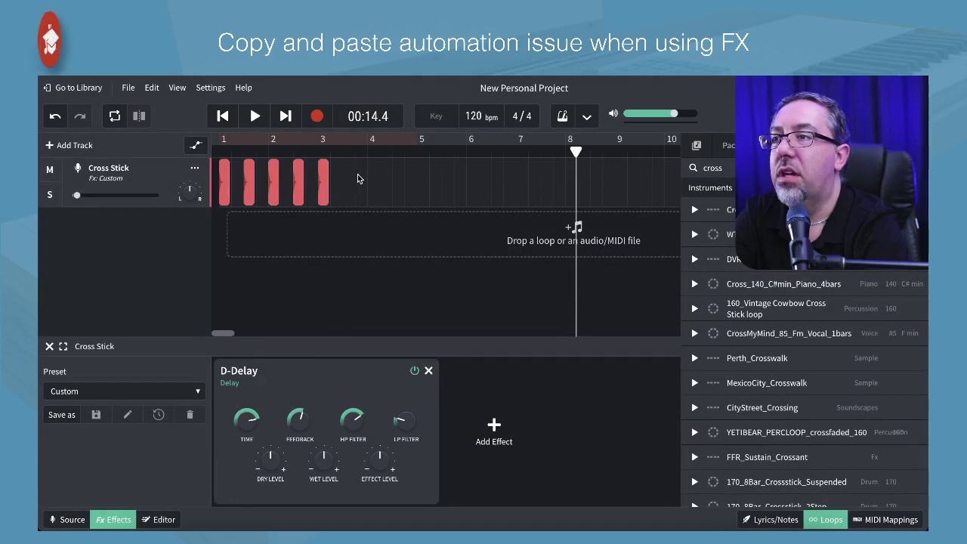
- Try pasting the five regions with the reshaped automation at bar 5, and display the resulting Feedback and Volume curves
{"action": "left_click_drag", "start_coordinate": [360, 174], "coordinate": [220, 181]}
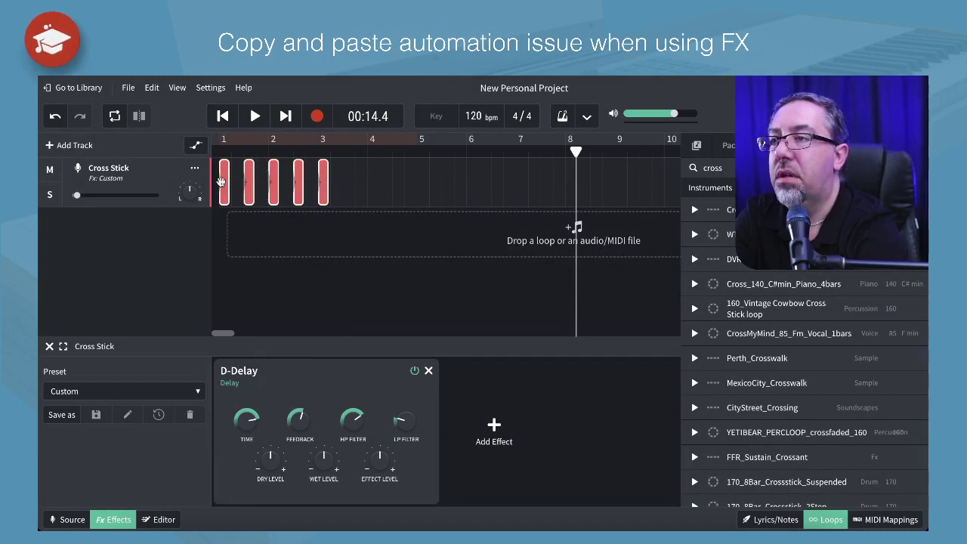
{"action": "left_click", "coordinate": [417, 152]}
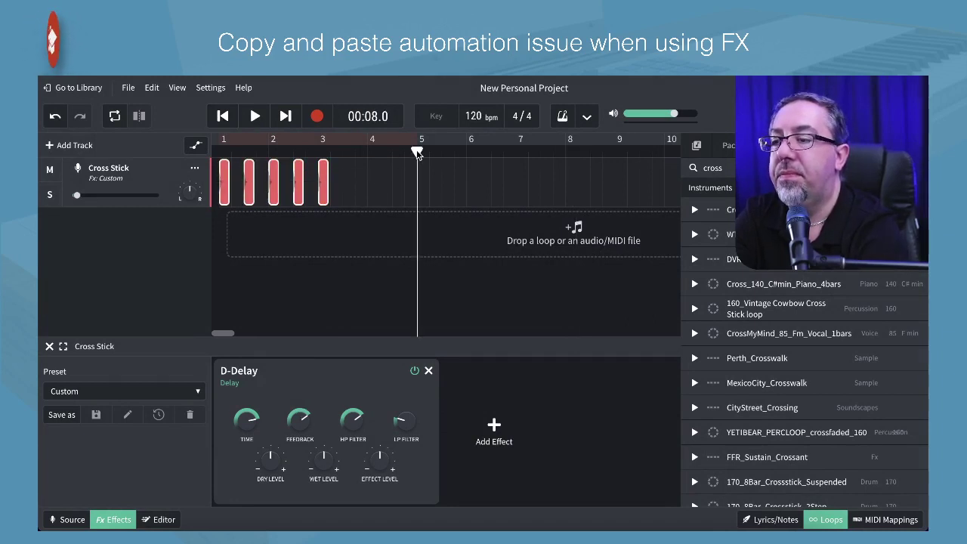
{"action": "key", "text": "ctrl+v"}
{"action": "left_click", "coordinate": [600, 337]}
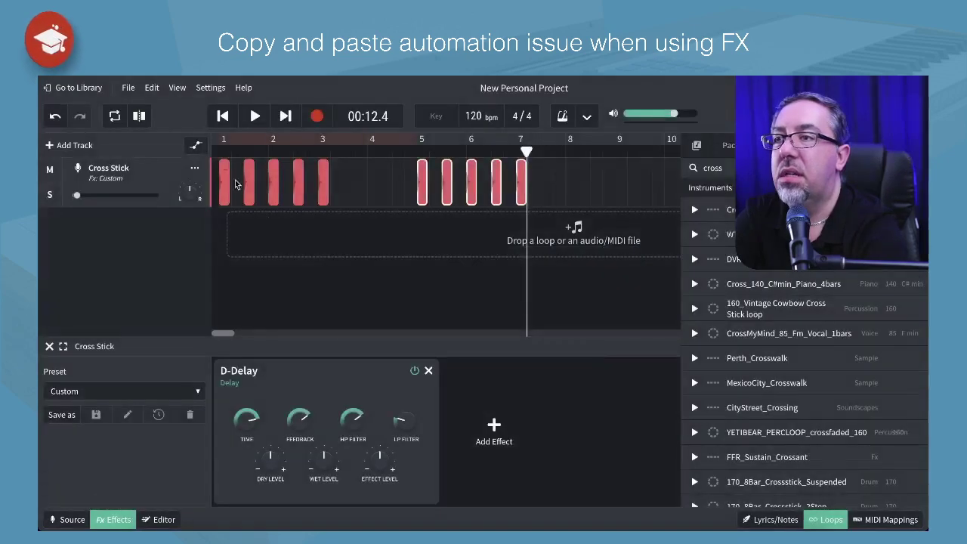
{"action": "left_click", "coordinate": [196, 145]}
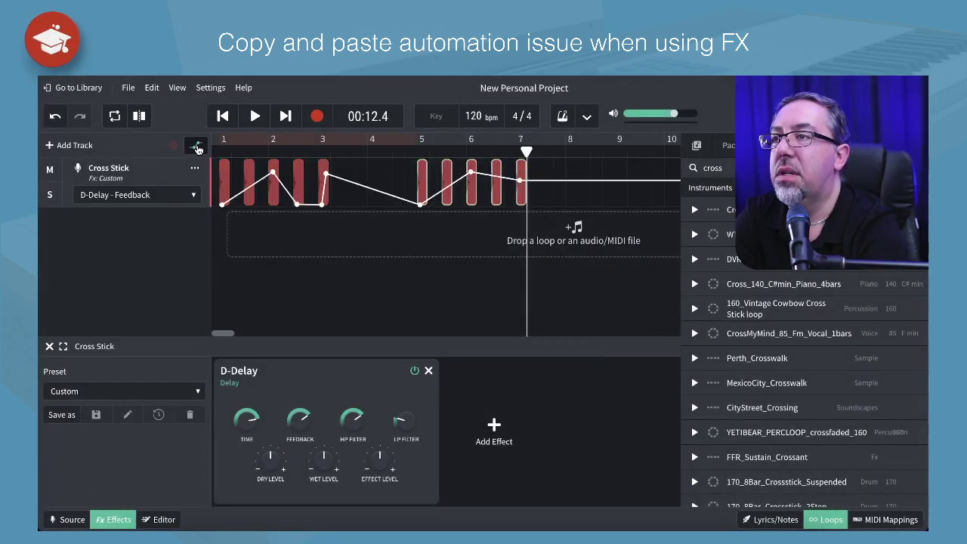
{"action": "left_click", "coordinate": [167, 194]}
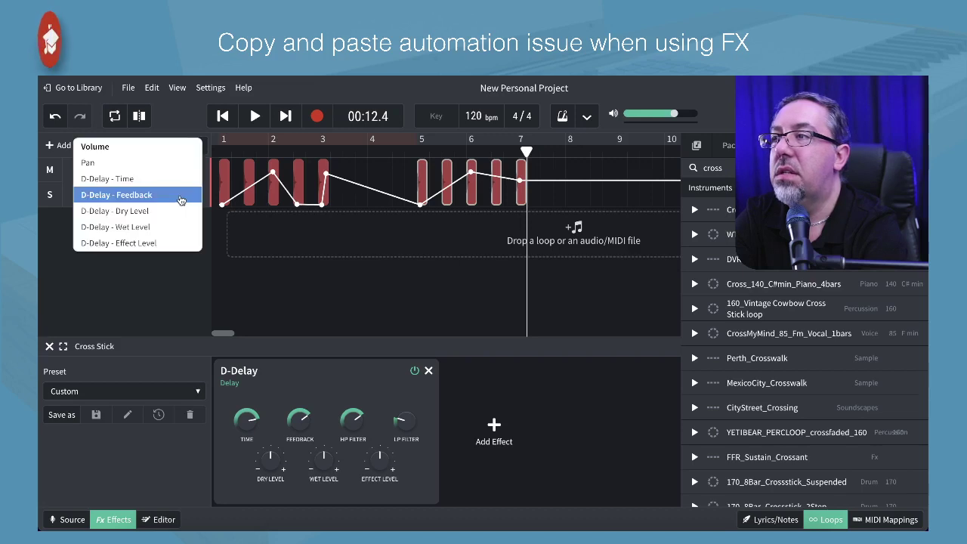
{"action": "left_click", "coordinate": [165, 146]}
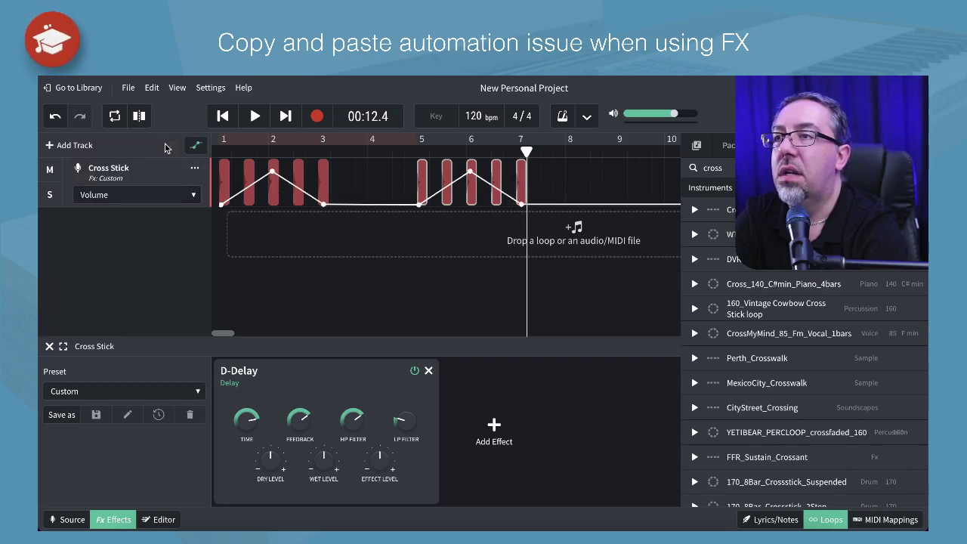
- Delete the five copied regions between bars 5 and 7 and erase their automation
{"action": "left_click", "coordinate": [196, 145]}
{"action": "left_click_drag", "start_coordinate": [562, 178], "coordinate": [405, 190]}
{"action": "key", "text": "Delete"}
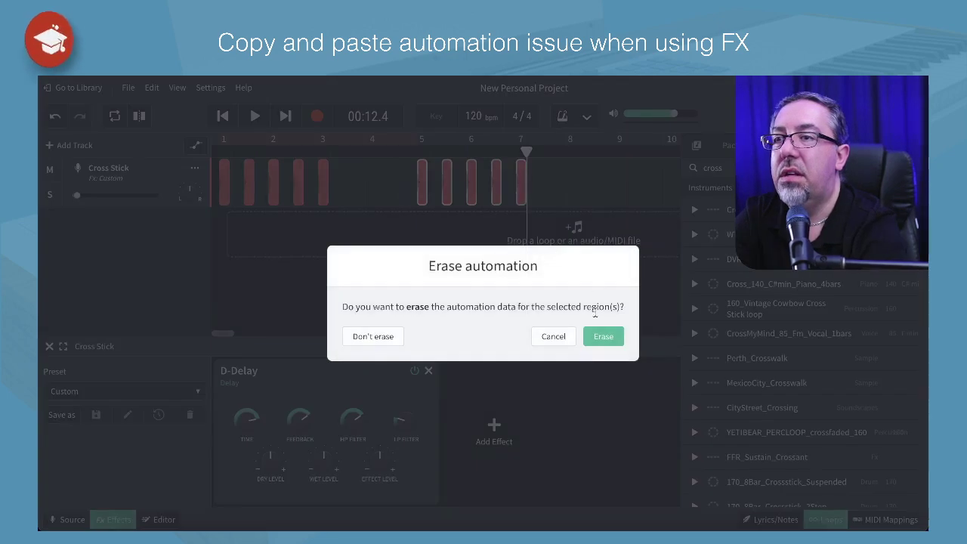
{"action": "left_click", "coordinate": [602, 336]}
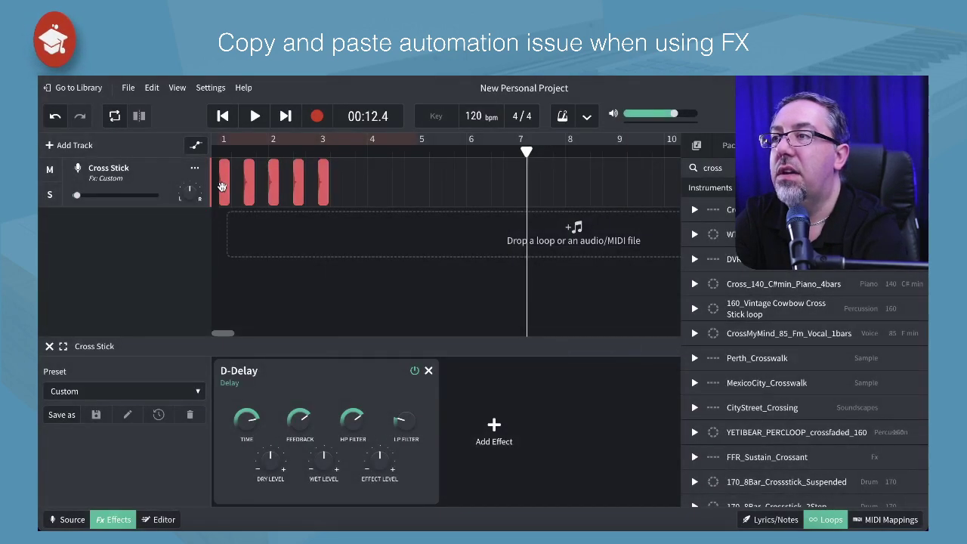
- Copy the five original Cross Stick regions and paste them with their automation at bar 5
{"action": "left_click", "coordinate": [222, 187]}
{"action": "left_click", "coordinate": [250, 187], "text": "shift"}
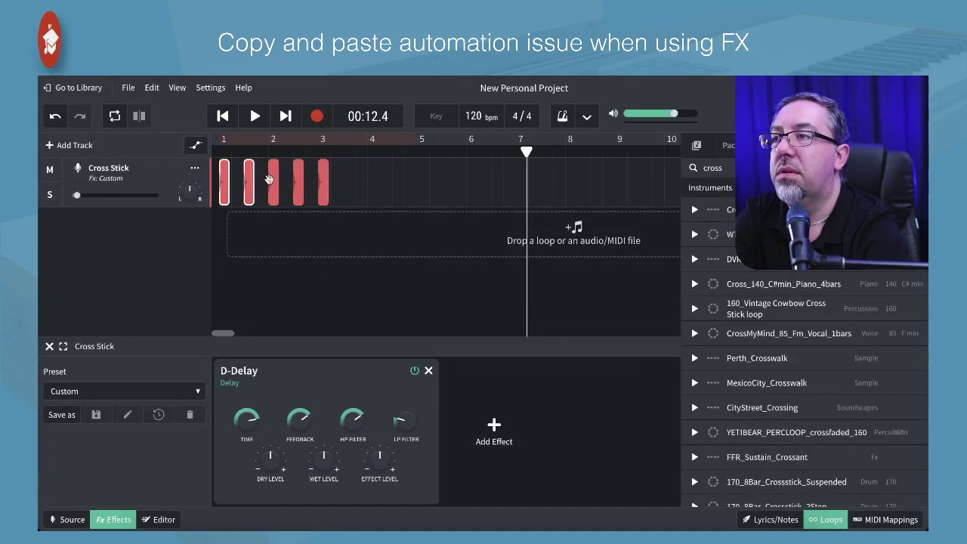
{"action": "left_click", "coordinate": [270, 179], "text": "shift"}
{"action": "left_click", "coordinate": [298, 179], "text": "shift"}
{"action": "key", "text": "ctrl+c"}
{"action": "key", "text": "ctrl+v"}
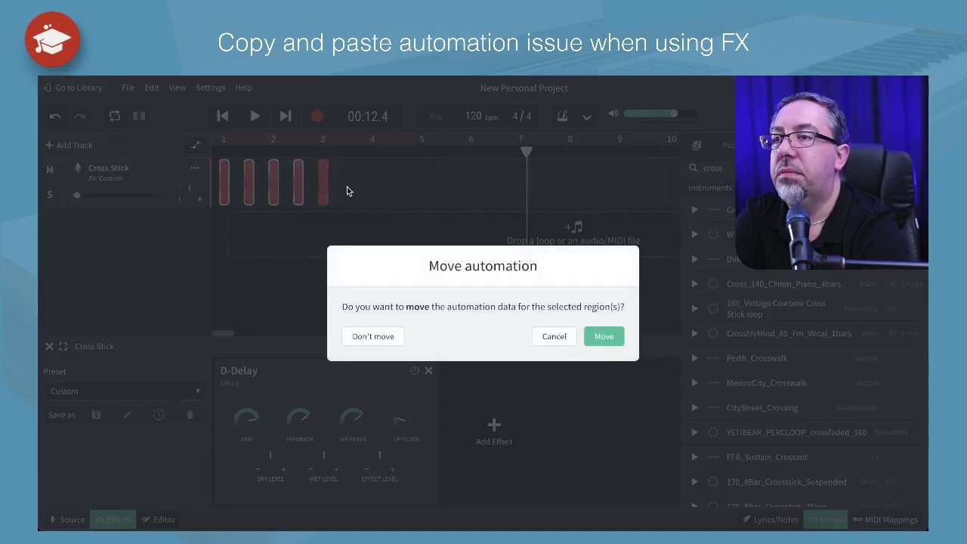
{"action": "left_click", "coordinate": [553, 336]}
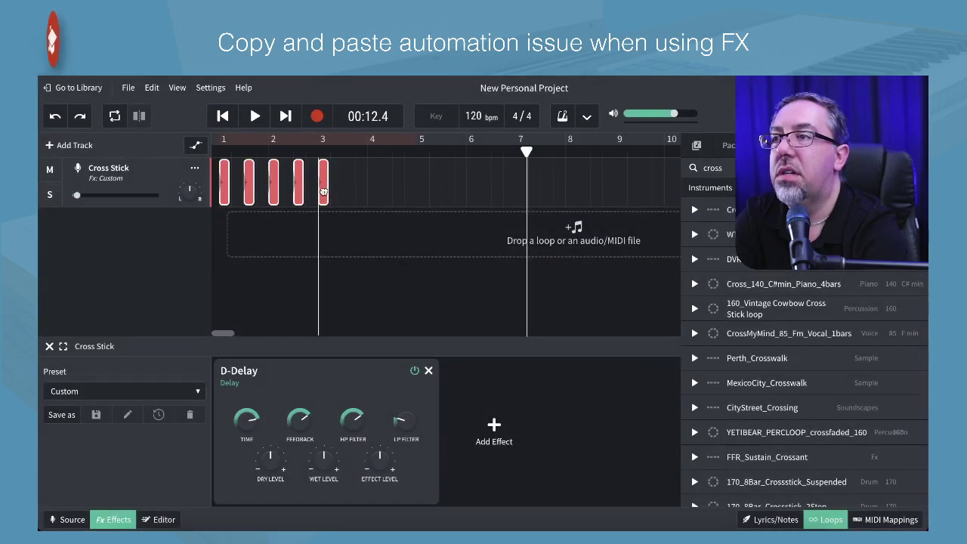
{"action": "left_click", "coordinate": [416, 155]}
{"action": "key", "text": "ctrl+v"}
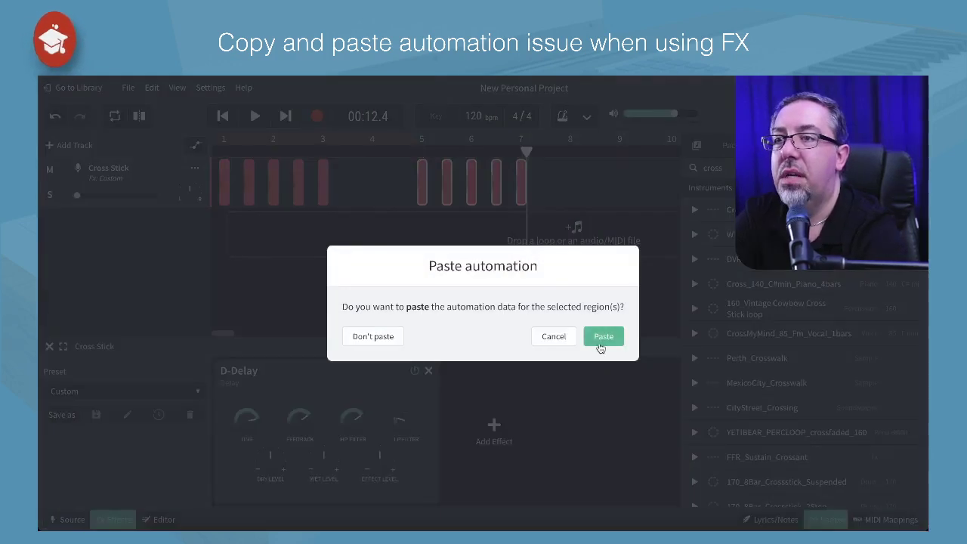
{"action": "left_click", "coordinate": [605, 336]}
- Display the Cross Stick track's Volume and D-Delay Feedback curves to compare original and pasted automation, and hide automation again
{"action": "left_click", "coordinate": [196, 145]}
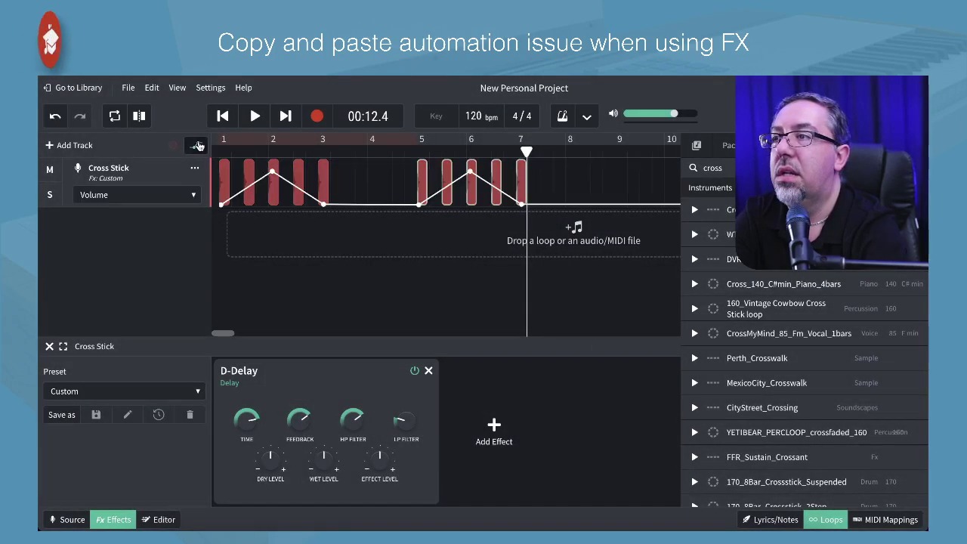
{"action": "left_click", "coordinate": [182, 194]}
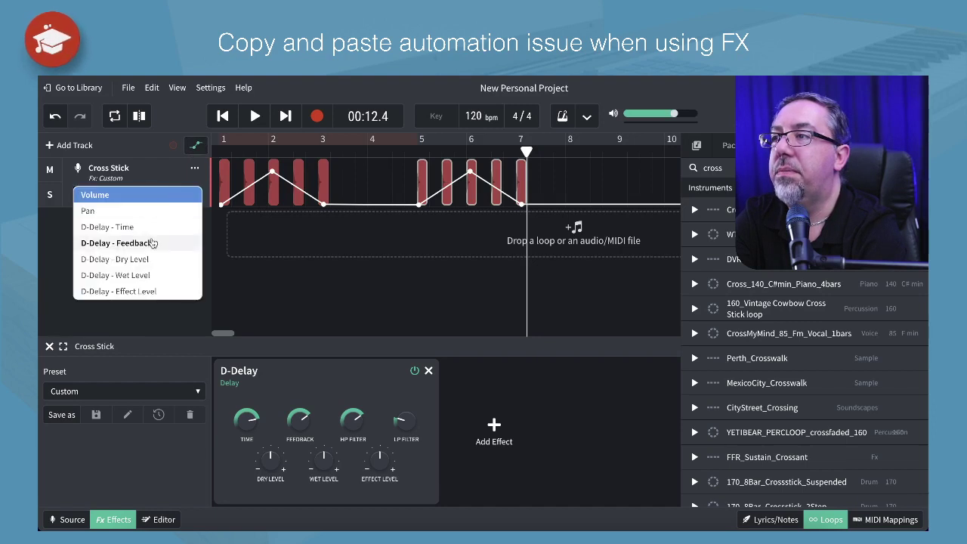
{"action": "left_click", "coordinate": [151, 238]}
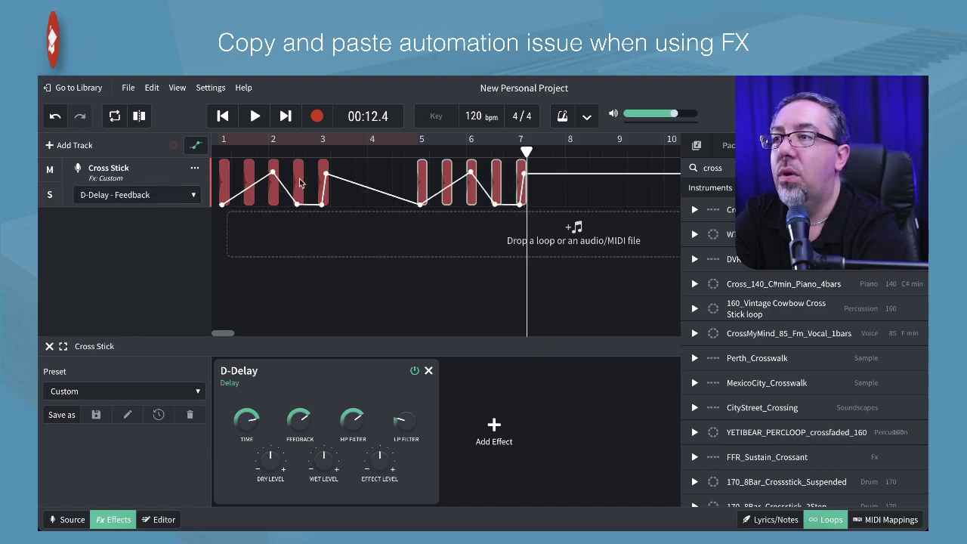
{"action": "left_click", "coordinate": [197, 147]}
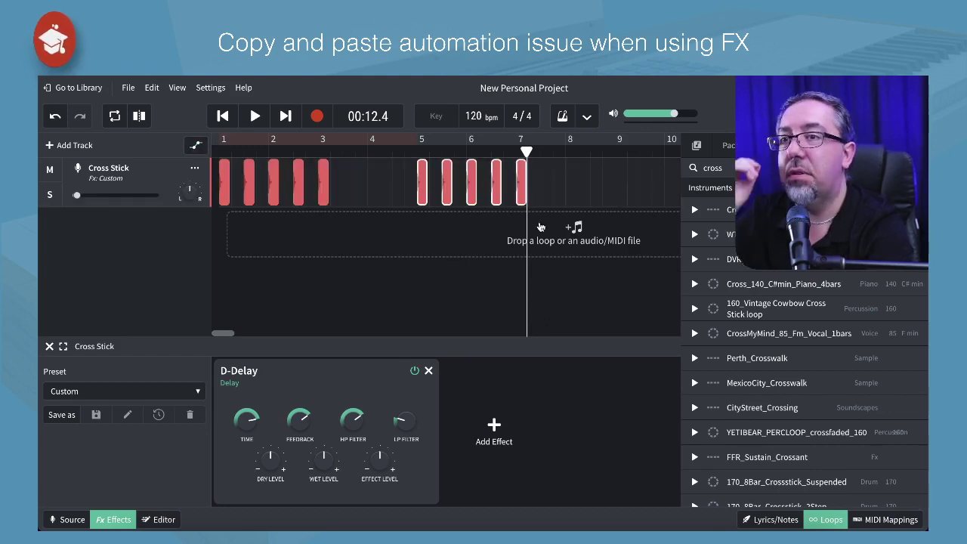
- Search the loops for piano and place PianoColor_102_Am_Piano2_8Bars on a new track, starting at bar 1
{"action": "double_click", "coordinate": [714, 165]}
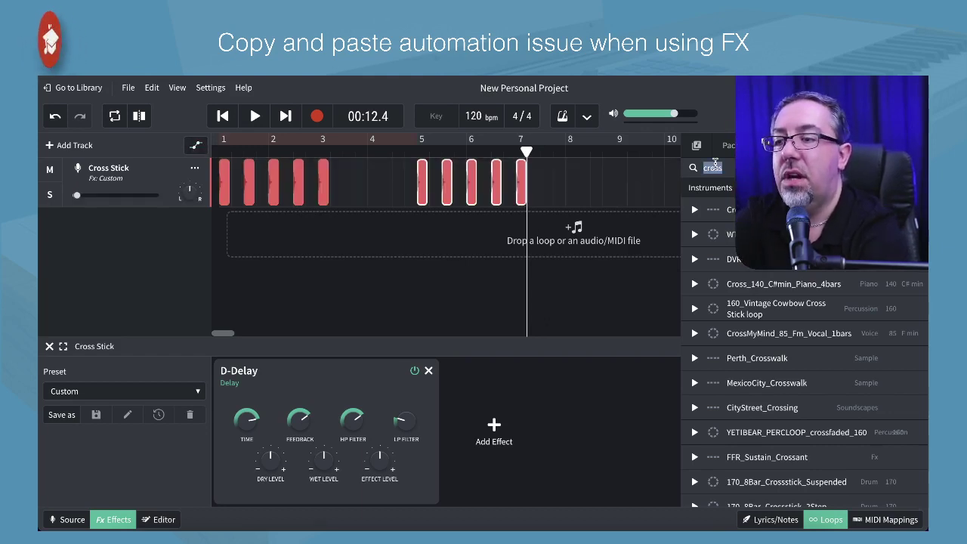
{"action": "type", "text": "piano"}
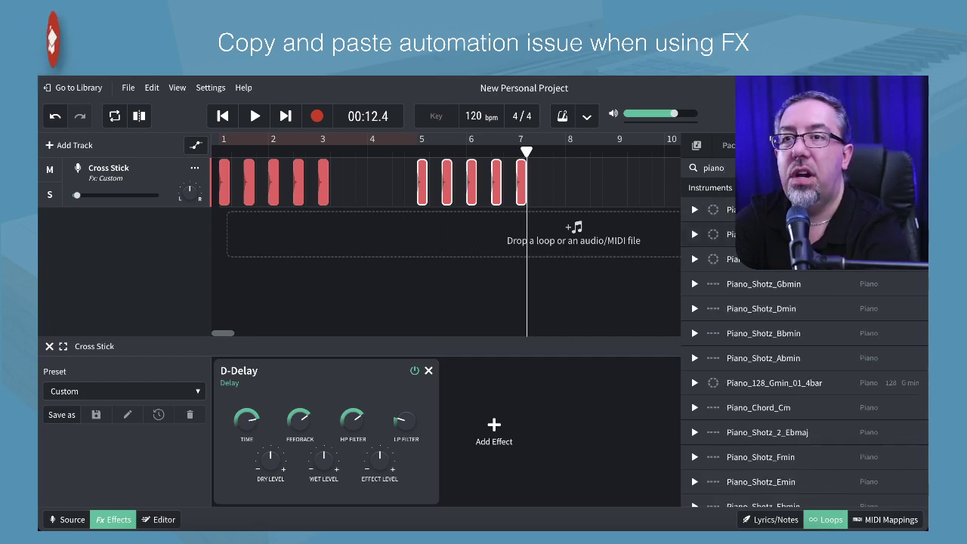
{"action": "left_click_drag", "start_coordinate": [756, 234], "coordinate": [266, 241]}
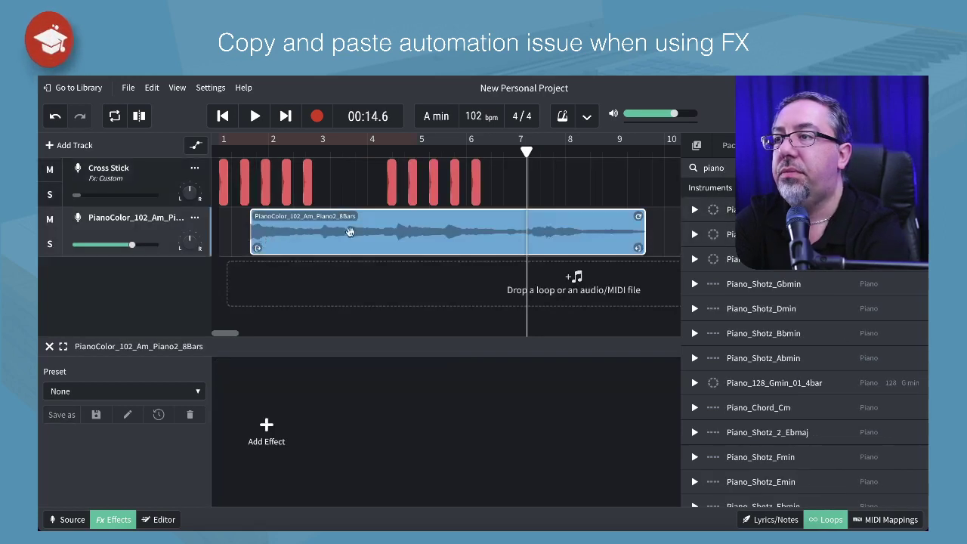
{"action": "left_click_drag", "start_coordinate": [365, 232], "coordinate": [309, 235]}
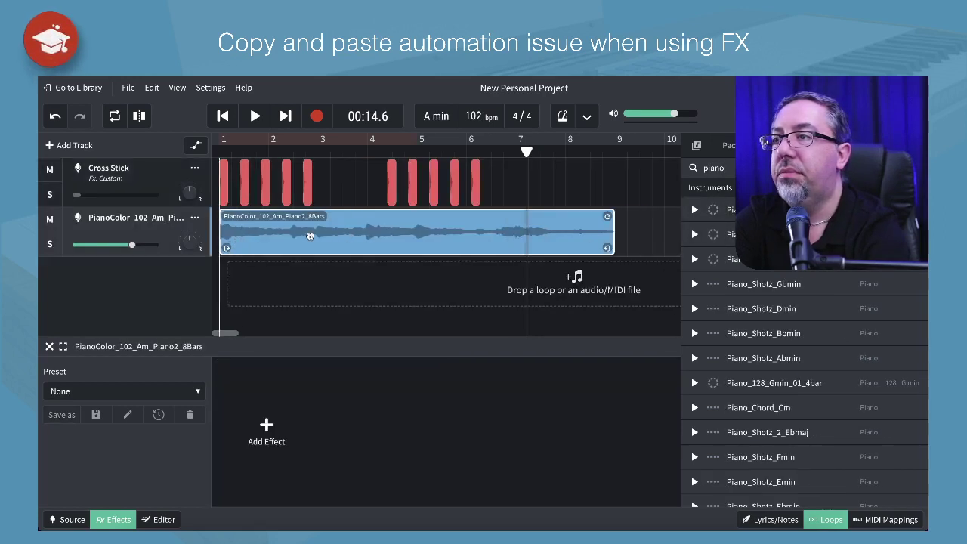
- Draw zigzag Volume automation on the piano region, starting low and peaking near bars 2.5, 5 and 8
{"action": "left_click", "coordinate": [196, 145]}
{"action": "left_click_drag", "start_coordinate": [242, 229], "coordinate": [213, 256]}
{"action": "left_click_drag", "start_coordinate": [308, 252], "coordinate": [296, 227]}
{"action": "left_click_drag", "start_coordinate": [365, 228], "coordinate": [367, 252]}
{"action": "left_click_drag", "start_coordinate": [437, 253], "coordinate": [417, 227]}
{"action": "left_click_drag", "start_coordinate": [498, 233], "coordinate": [498, 247]}
{"action": "left_click_drag", "start_coordinate": [576, 250], "coordinate": [570, 230]}
- Draw Pan automation on the piano track with wide swings up to bar 5 and smaller ones around centre until the region's end
{"action": "left_click", "coordinate": [151, 244]}
{"action": "left_click", "coordinate": [150, 263]}
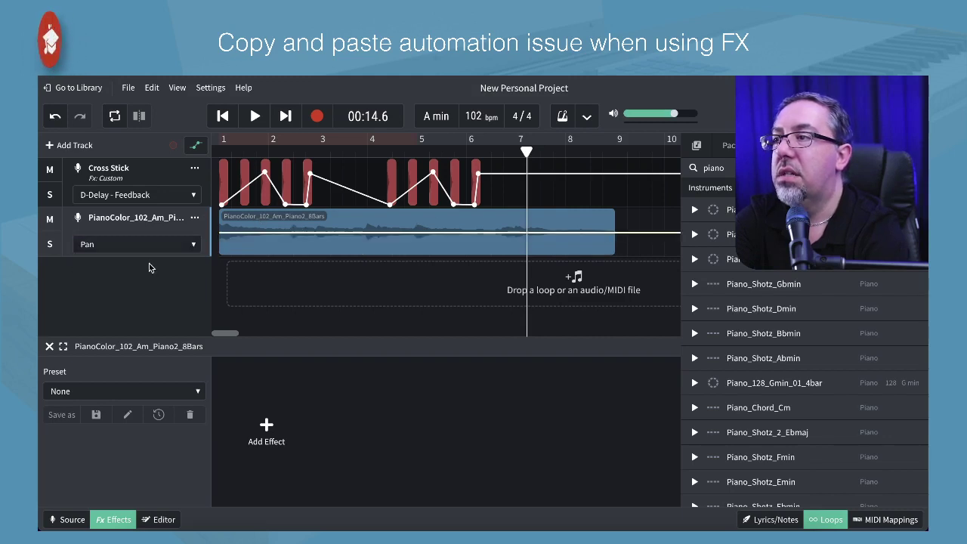
{"action": "left_click_drag", "start_coordinate": [220, 232], "coordinate": [221, 210]}
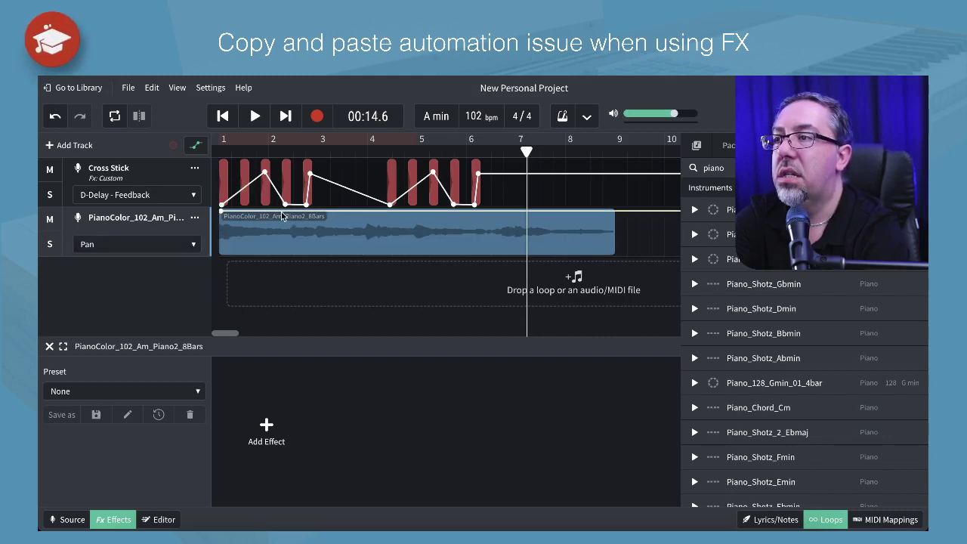
{"action": "left_click_drag", "start_coordinate": [282, 212], "coordinate": [364, 214]}
{"action": "left_click_drag", "start_coordinate": [422, 220], "coordinate": [425, 270]}
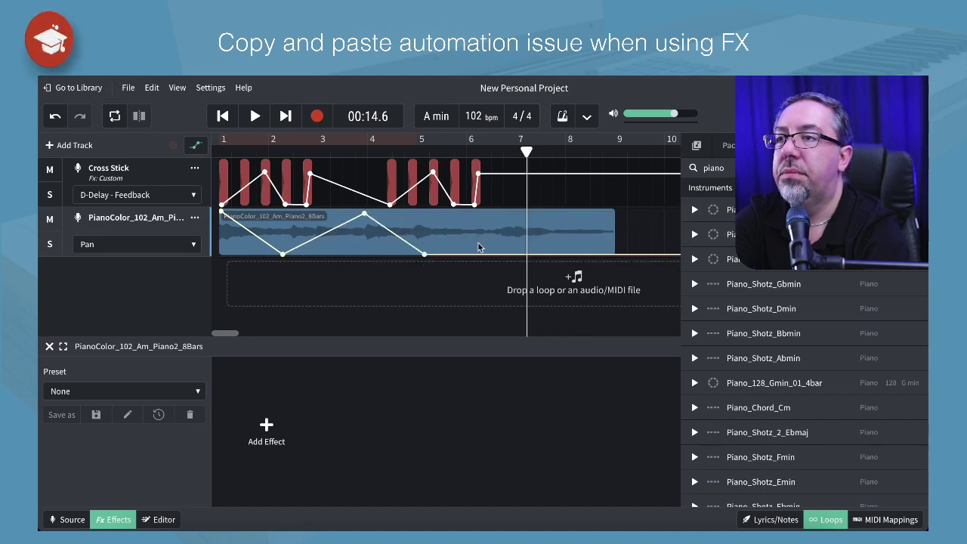
{"action": "left_click_drag", "start_coordinate": [487, 252], "coordinate": [492, 229]}
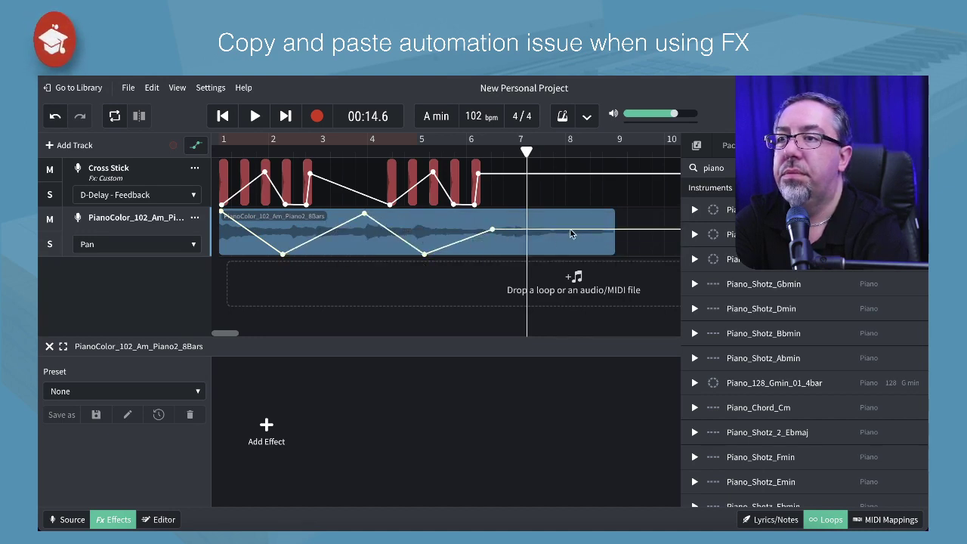
{"action": "left_click_drag", "start_coordinate": [571, 229], "coordinate": [599, 227]}
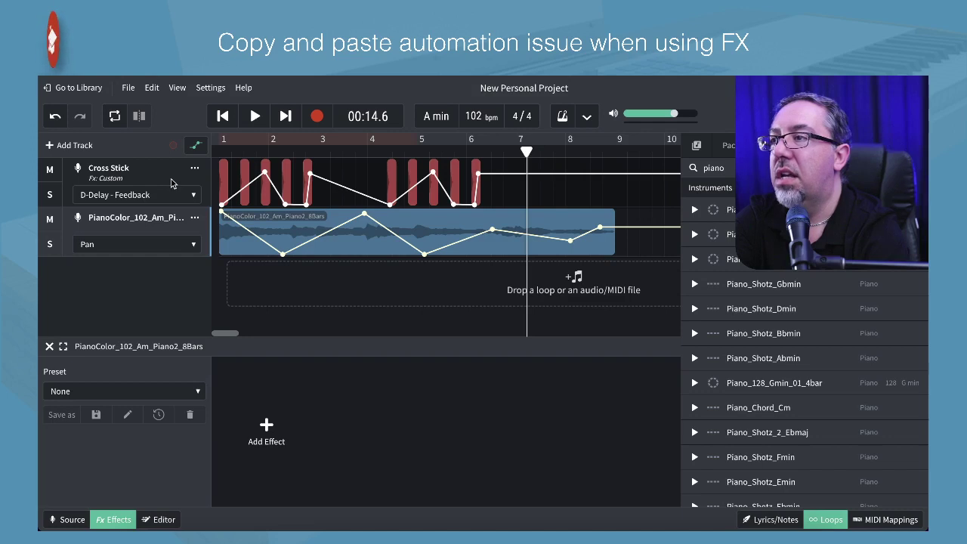
- Add the D-Delay effect to the piano track
{"action": "left_click", "coordinate": [266, 429]}
{"action": "mouse_move", "coordinate": [270, 415]}
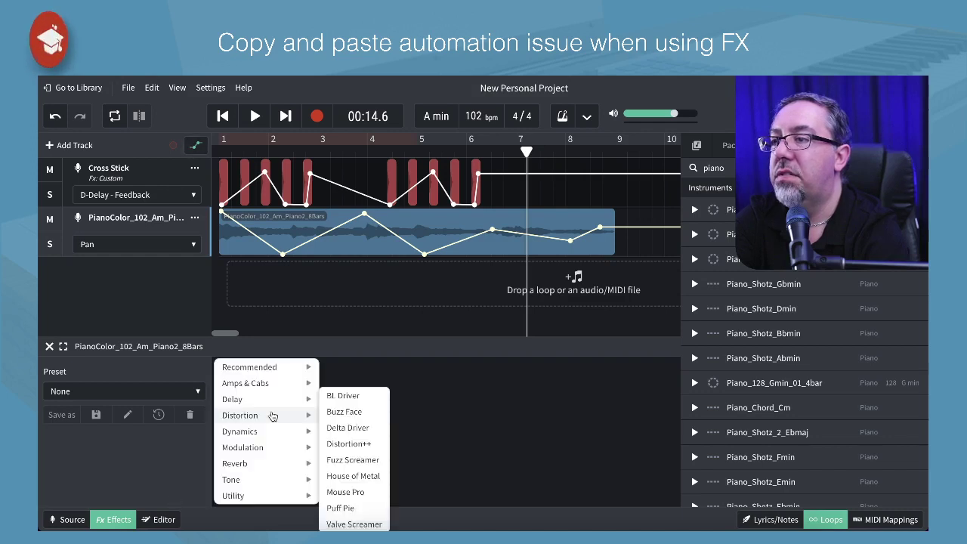
{"action": "left_click", "coordinate": [339, 401]}
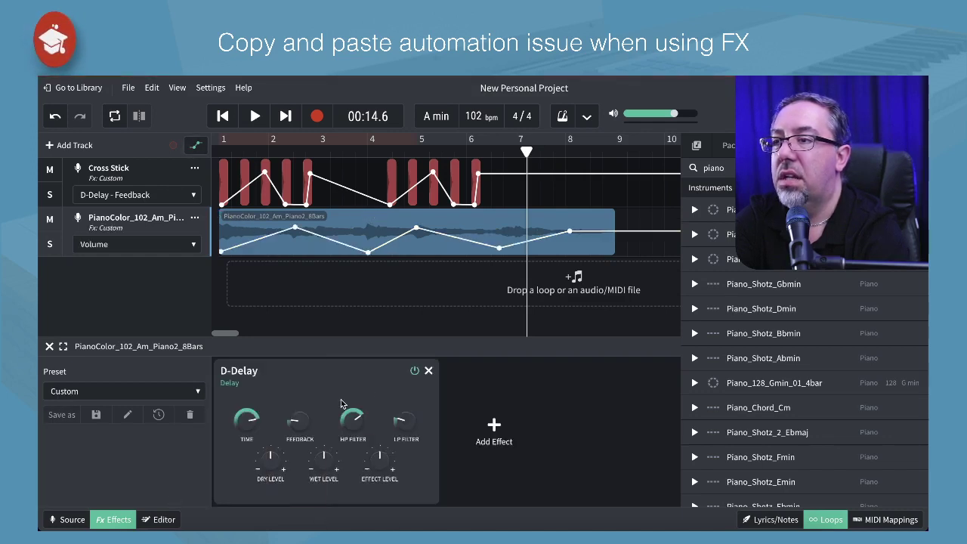
- Draw zigzag D-Delay Feedback automation across the piano region, with peaks near bars 2, 4 and 6.7, and hide automation
{"action": "left_click", "coordinate": [182, 245]}
{"action": "left_click", "coordinate": [156, 295]}
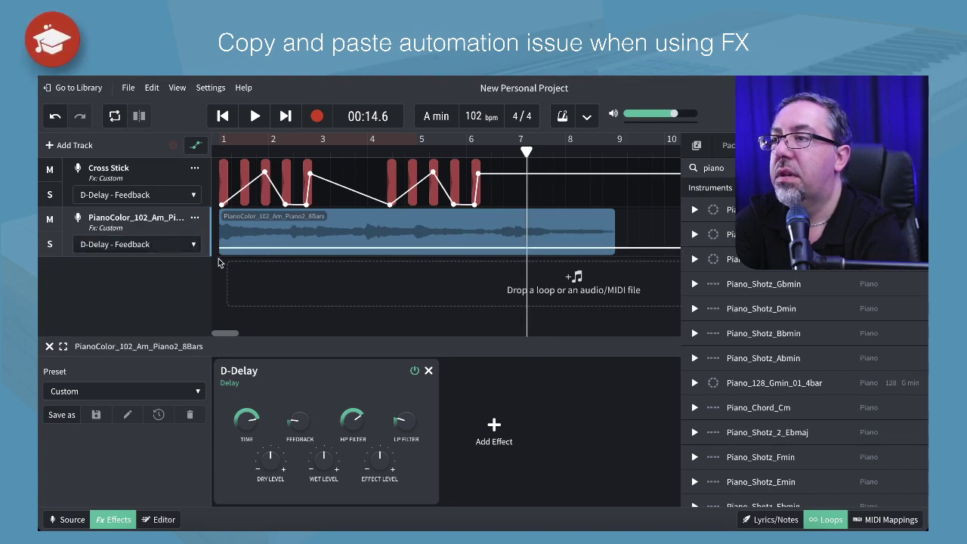
{"action": "left_click_drag", "start_coordinate": [230, 247], "coordinate": [423, 245]}
{"action": "left_click_drag", "start_coordinate": [501, 246], "coordinate": [560, 237]}
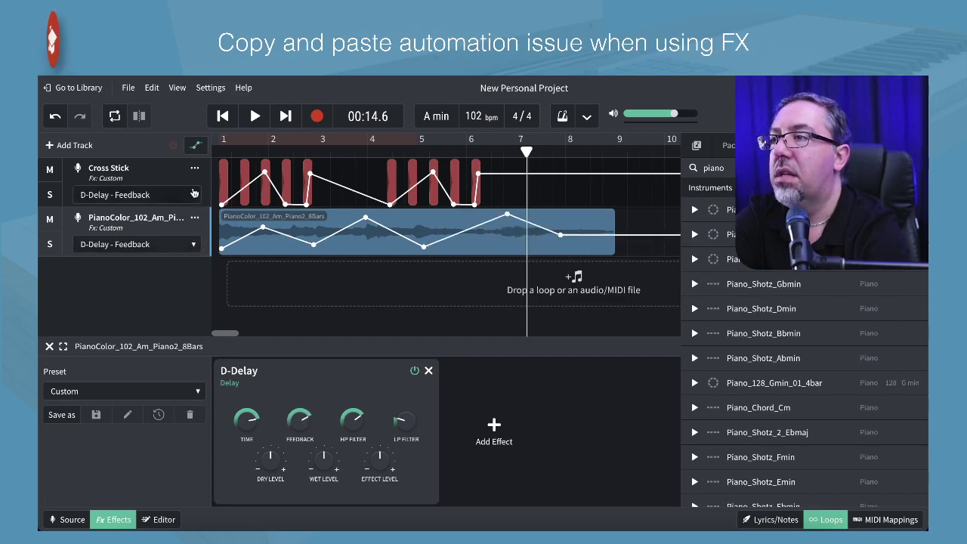
{"action": "left_click", "coordinate": [195, 145]}
- Try pasting a copy of the piano region just before bar 10, and display its D-Delay Feedback automation
{"action": "left_click", "coordinate": [459, 230]}
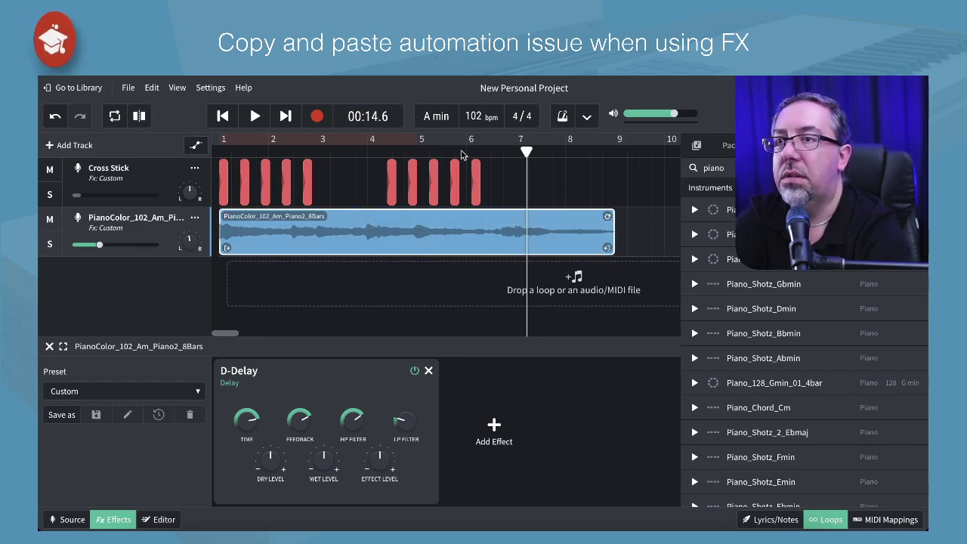
{"action": "left_click", "coordinate": [666, 152]}
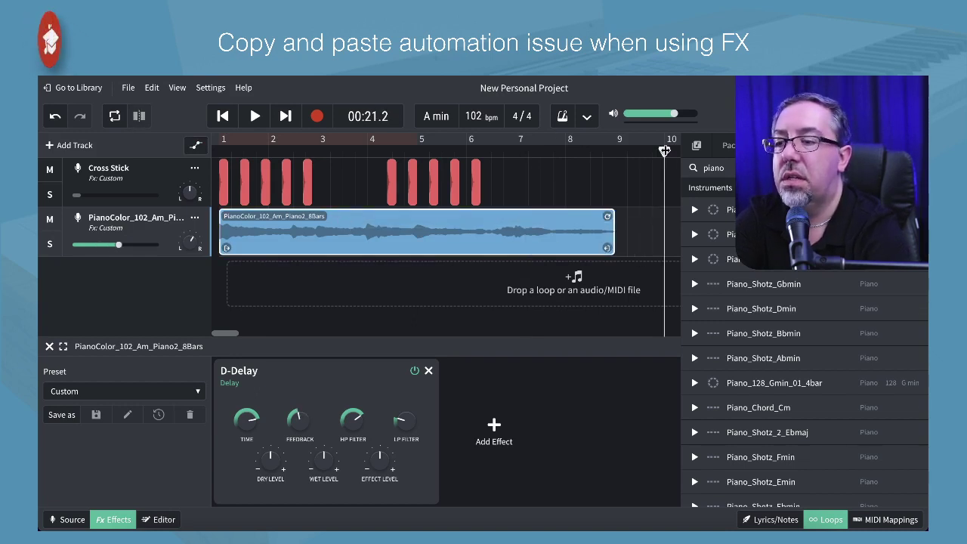
{"action": "key", "text": "ctrl+v"}
{"action": "scroll", "coordinate": [280, 231], "scroll_direction": "left", "scroll_amount": 5}
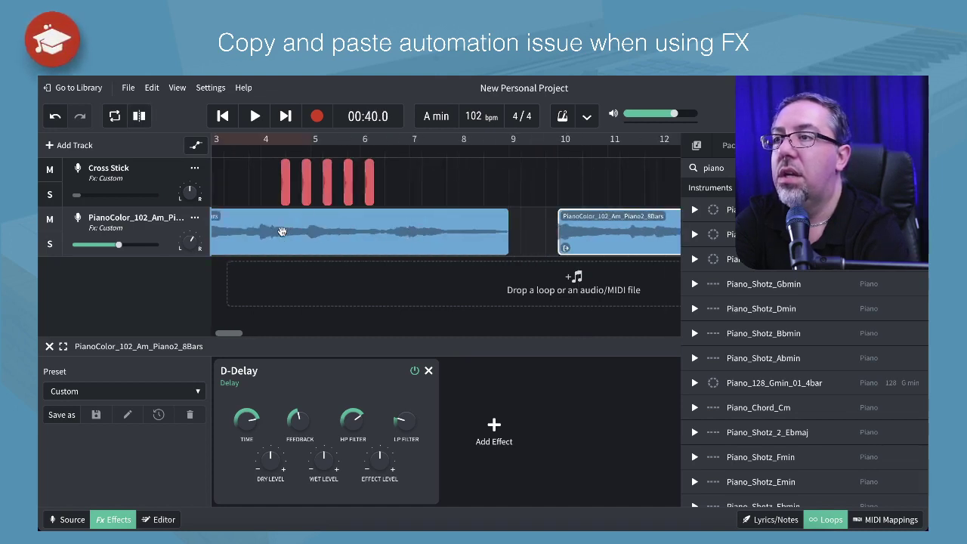
{"action": "scroll", "coordinate": [282, 233], "scroll_direction": "right", "scroll_amount": 3}
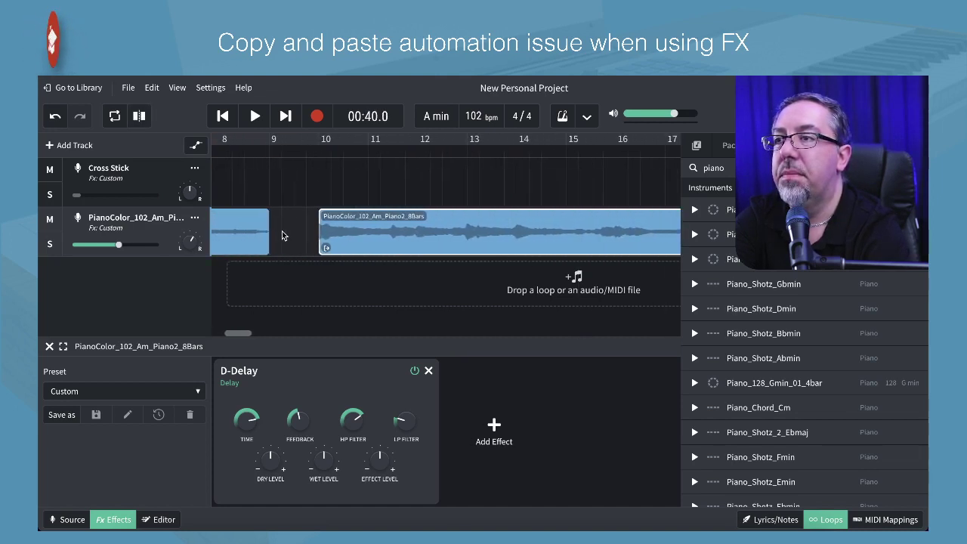
{"action": "scroll", "coordinate": [282, 231], "scroll_direction": "left", "scroll_amount": 1}
{"action": "left_click", "coordinate": [195, 145]}
{"action": "scroll", "coordinate": [388, 256], "scroll_direction": "left", "scroll_amount": 3}
{"action": "scroll", "coordinate": [388, 256], "scroll_direction": "right", "scroll_amount": 3}
{"action": "scroll", "coordinate": [387, 256], "scroll_direction": "right", "scroll_amount": 3}
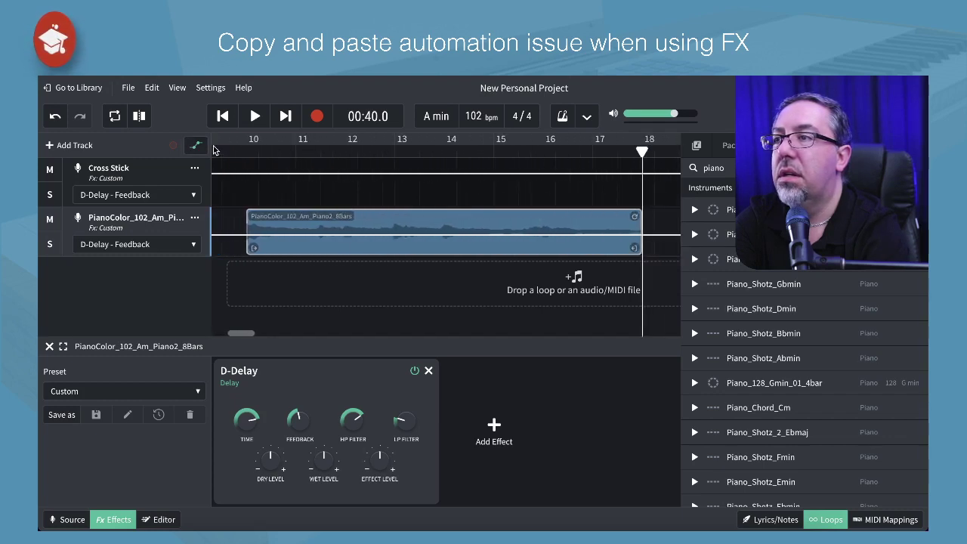
{"action": "left_click", "coordinate": [195, 145]}
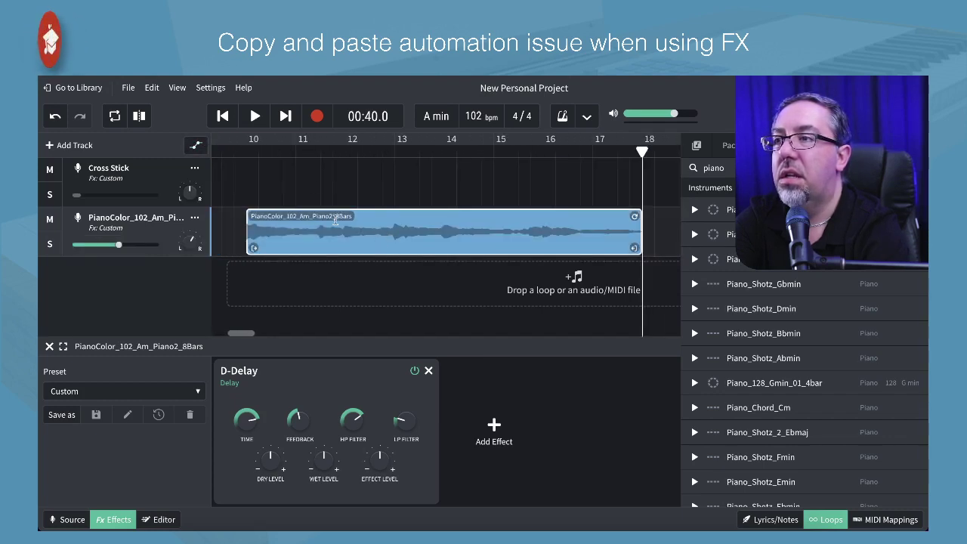
- Delete the pasted piano region near bar 10 and reselect the original at bar 1
{"action": "key", "text": "Delete"}
{"action": "scroll", "coordinate": [365, 233], "scroll_direction": "left", "scroll_amount": 10}
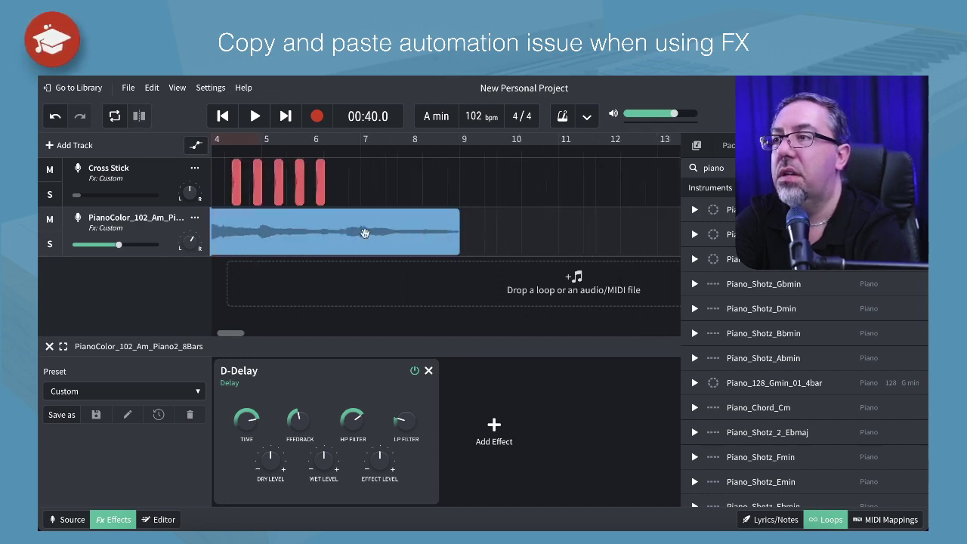
{"action": "scroll", "coordinate": [365, 233], "scroll_direction": "left", "scroll_amount": 1}
{"action": "left_click_drag", "start_coordinate": [565, 227], "coordinate": [313, 273]}
{"action": "scroll", "coordinate": [448, 235], "scroll_direction": "left", "scroll_amount": 10}
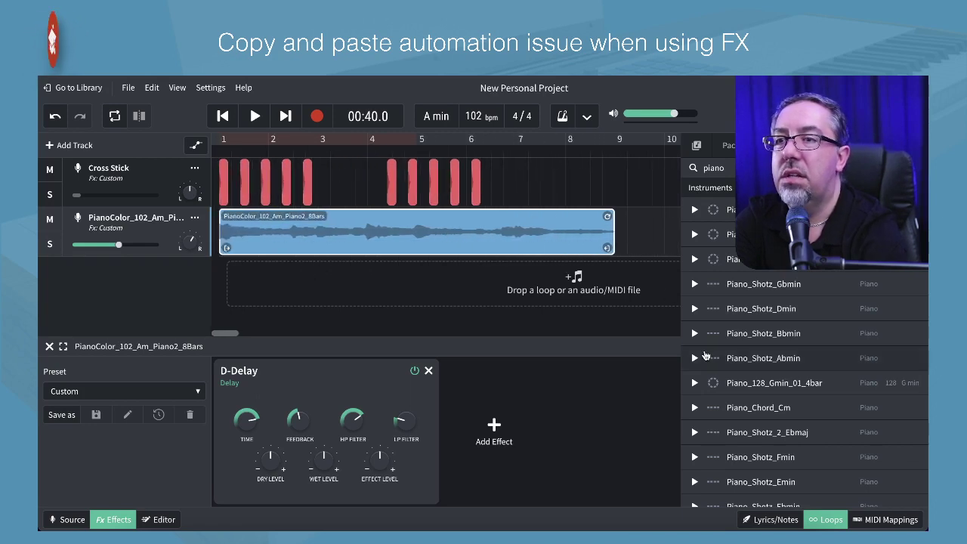
- Hide the loop library to widen the timeline, keeping the original piano region selected
{"action": "left_click", "coordinate": [825, 520]}
{"action": "left_click", "coordinate": [698, 236]}
{"action": "left_click_drag", "start_coordinate": [704, 224], "coordinate": [216, 232]}
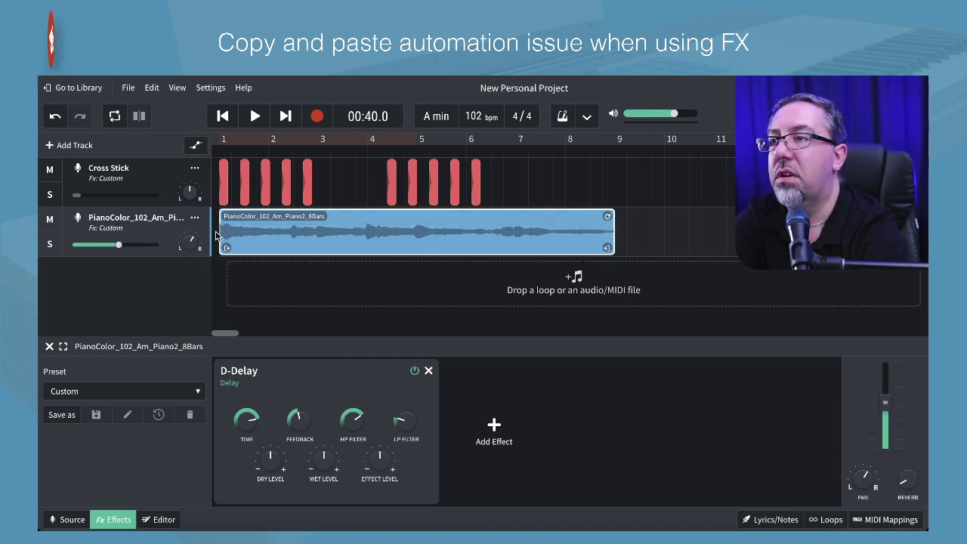
- Try pasting the piano region again just before bar 10, and remove that copy
{"action": "left_click", "coordinate": [664, 156]}
{"action": "key", "text": "ctrl+v"}
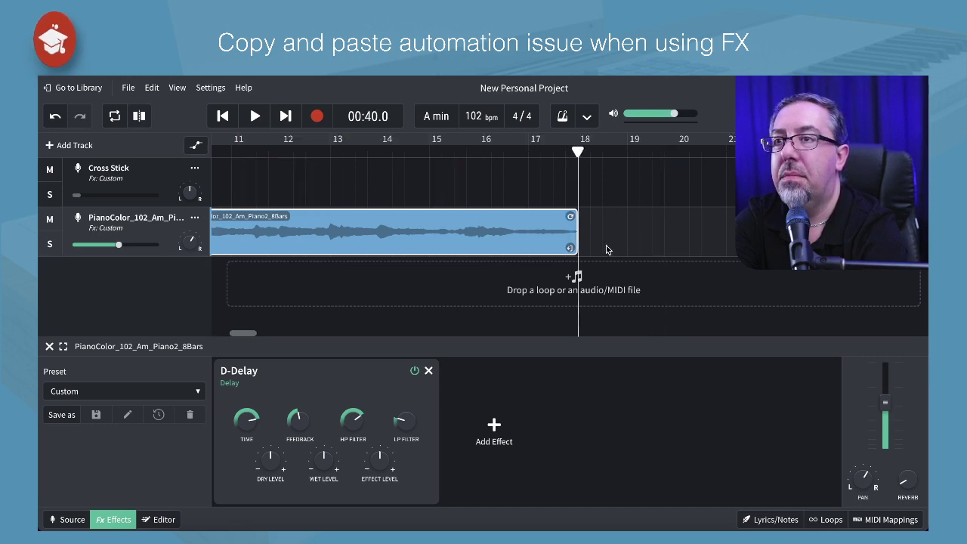
{"action": "scroll", "coordinate": [589, 246], "scroll_direction": "left", "scroll_amount": 5}
{"action": "key", "text": "Delete"}
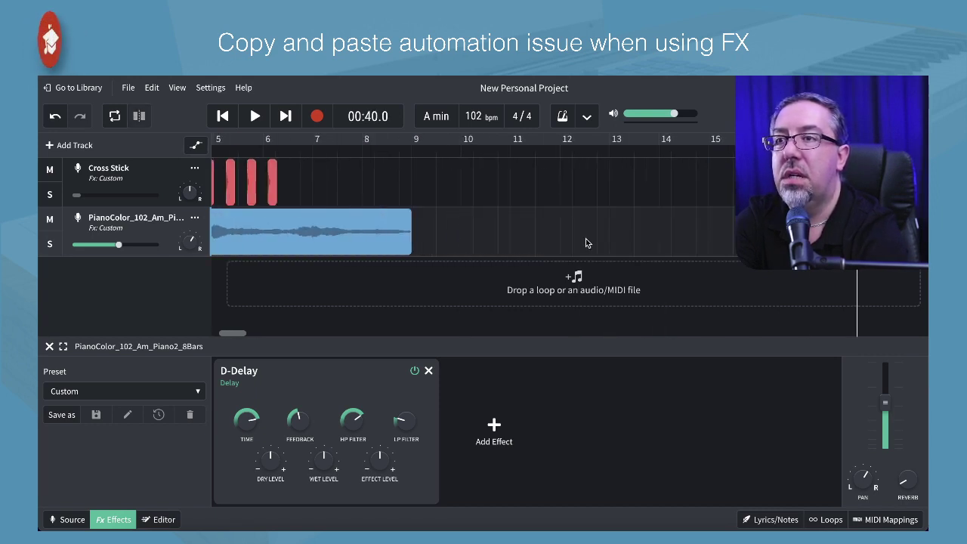
- Copy the original piano region and paste it with its automation just before bar 10
{"action": "scroll", "coordinate": [586, 238], "scroll_direction": "left", "scroll_amount": 3}
{"action": "left_click", "coordinate": [428, 230]}
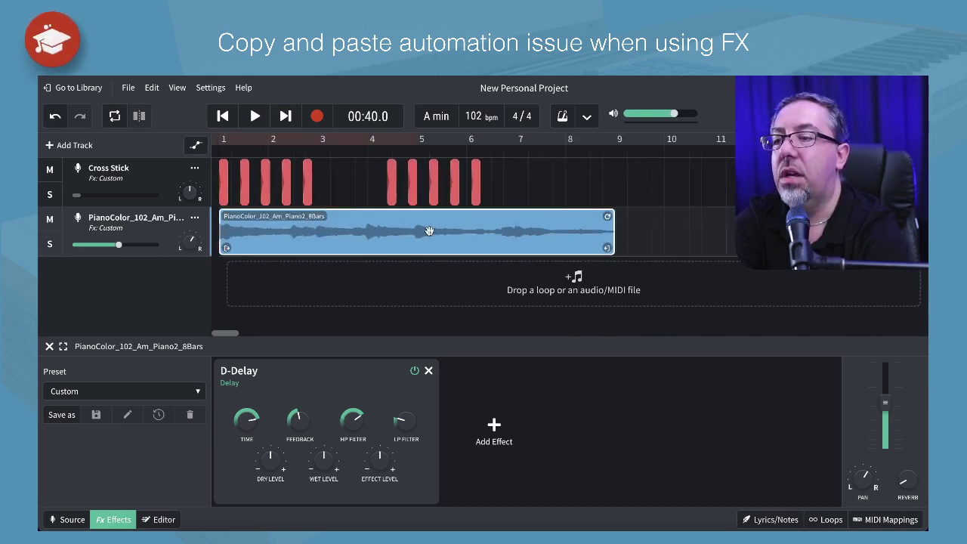
{"action": "left_click", "coordinate": [665, 153]}
{"action": "key", "text": "ctrl+v"}
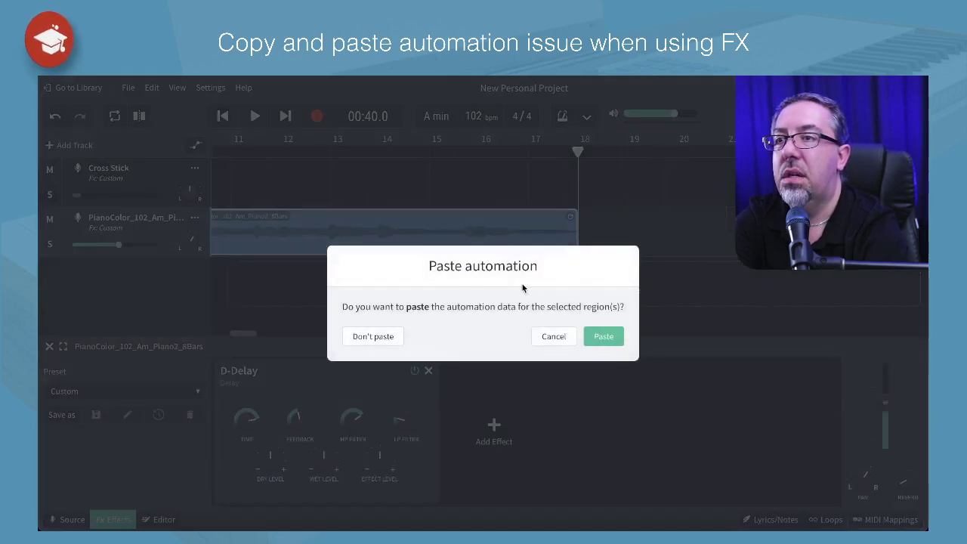
{"action": "left_click", "coordinate": [604, 339]}
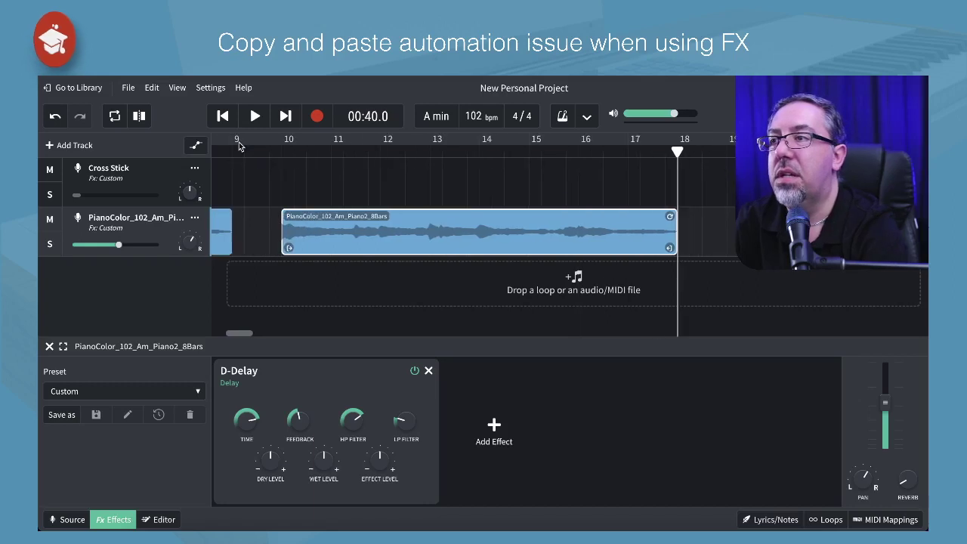
- Show track automation and compare the D-Delay - Feedback curves on the original and pasted piano regions
{"action": "left_click", "coordinate": [196, 147]}
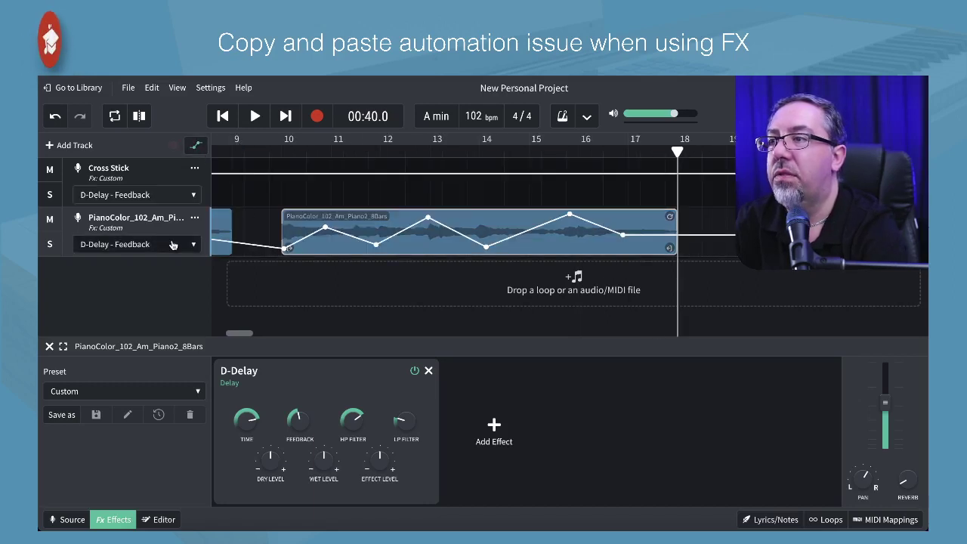
{"action": "scroll", "coordinate": [269, 247], "scroll_direction": "left", "scroll_amount": 5}
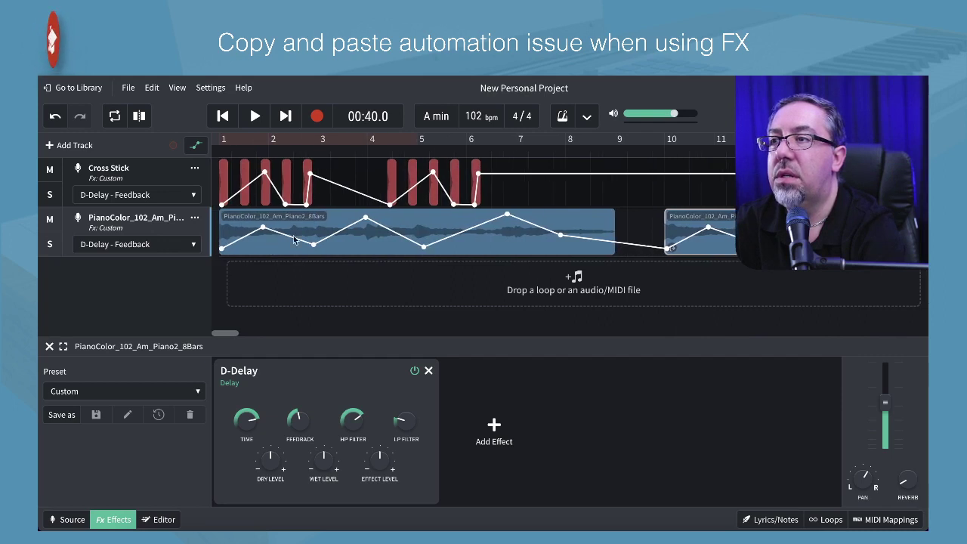
{"action": "scroll", "coordinate": [536, 227], "scroll_direction": "right", "scroll_amount": 3}
{"action": "scroll", "coordinate": [647, 210], "scroll_direction": "right", "scroll_amount": 1}
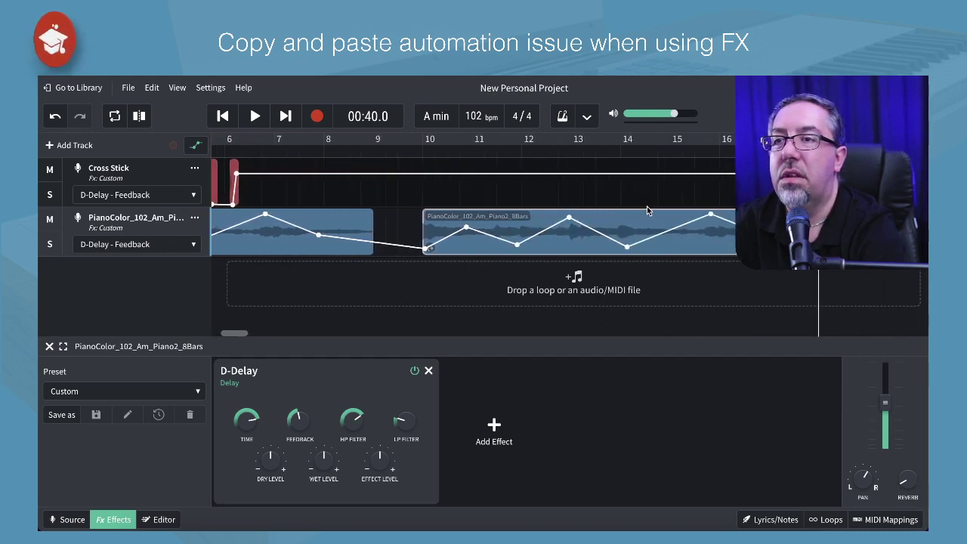
- Switch the piano track's automation to Pan and compare its curves on the original and pasted regions
{"action": "left_click", "coordinate": [166, 246]}
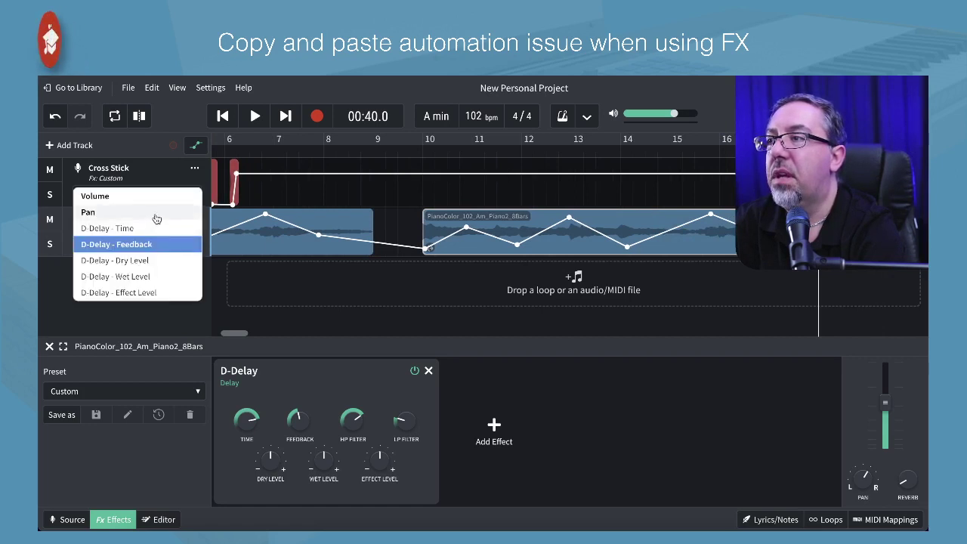
{"action": "left_click", "coordinate": [156, 219]}
{"action": "scroll", "coordinate": [341, 257], "scroll_direction": "left", "scroll_amount": 10}
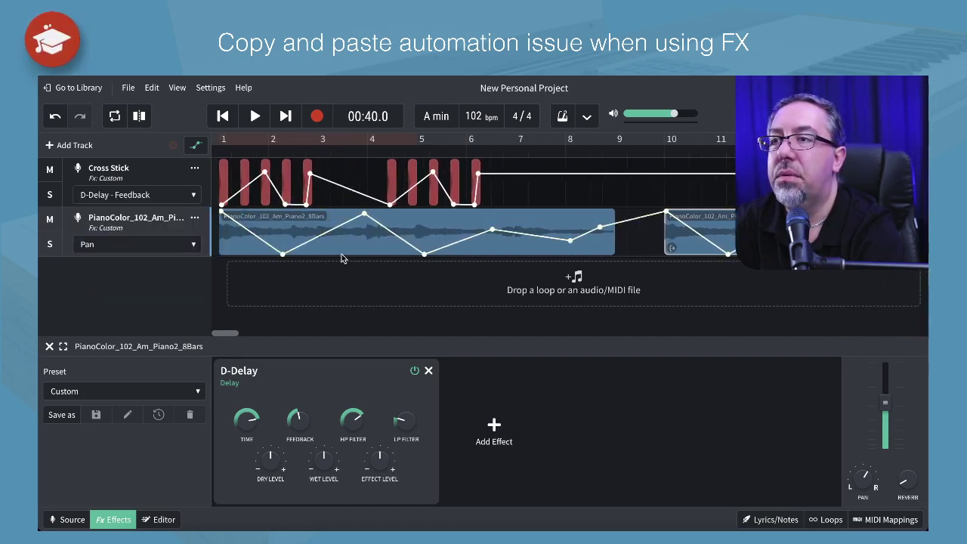
{"action": "scroll", "coordinate": [341, 257], "scroll_direction": "right", "scroll_amount": 14}
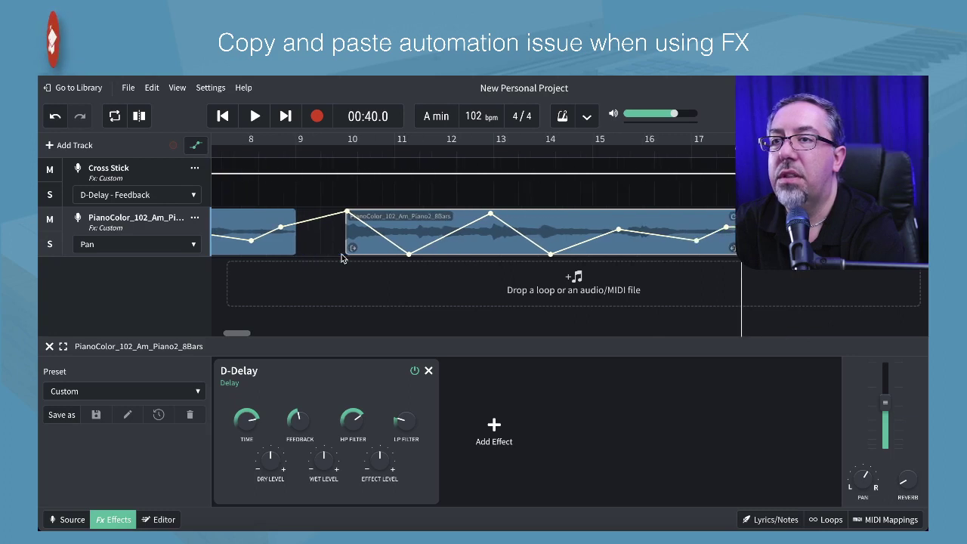
- Display the piano track's Volume automation and compare the original region's curve at bar 1 with the pasted copy
{"action": "left_click", "coordinate": [142, 243]}
{"action": "left_click", "coordinate": [140, 228]}
{"action": "scroll", "coordinate": [363, 232], "scroll_direction": "left", "scroll_amount": 15}
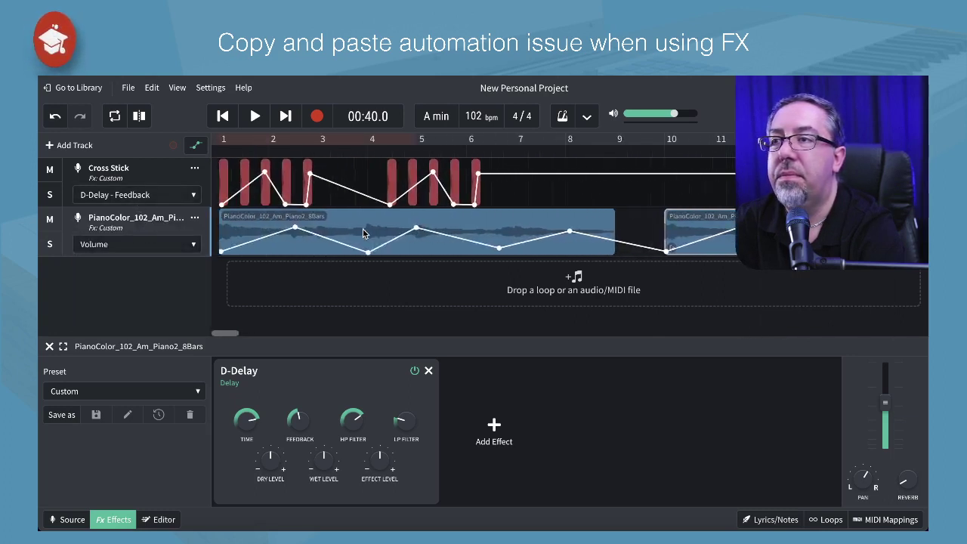